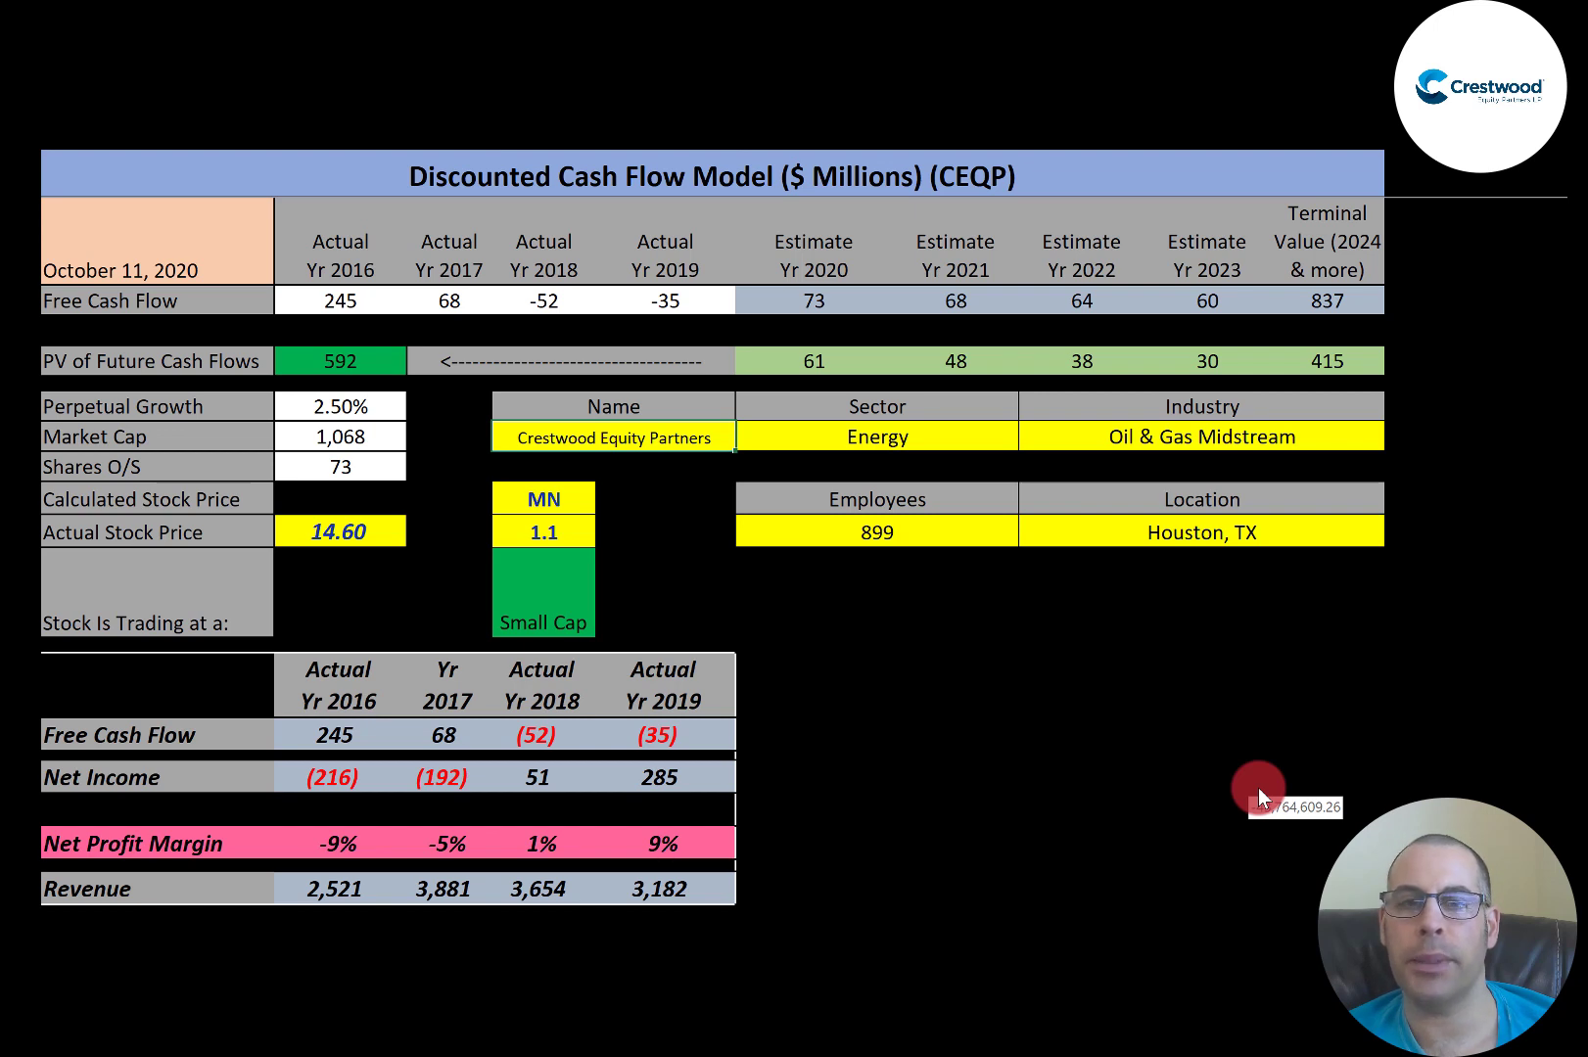
# Deselect the company name cell and scroll the DCF model down past the debt and peer tables.
pyautogui.click(956, 644)
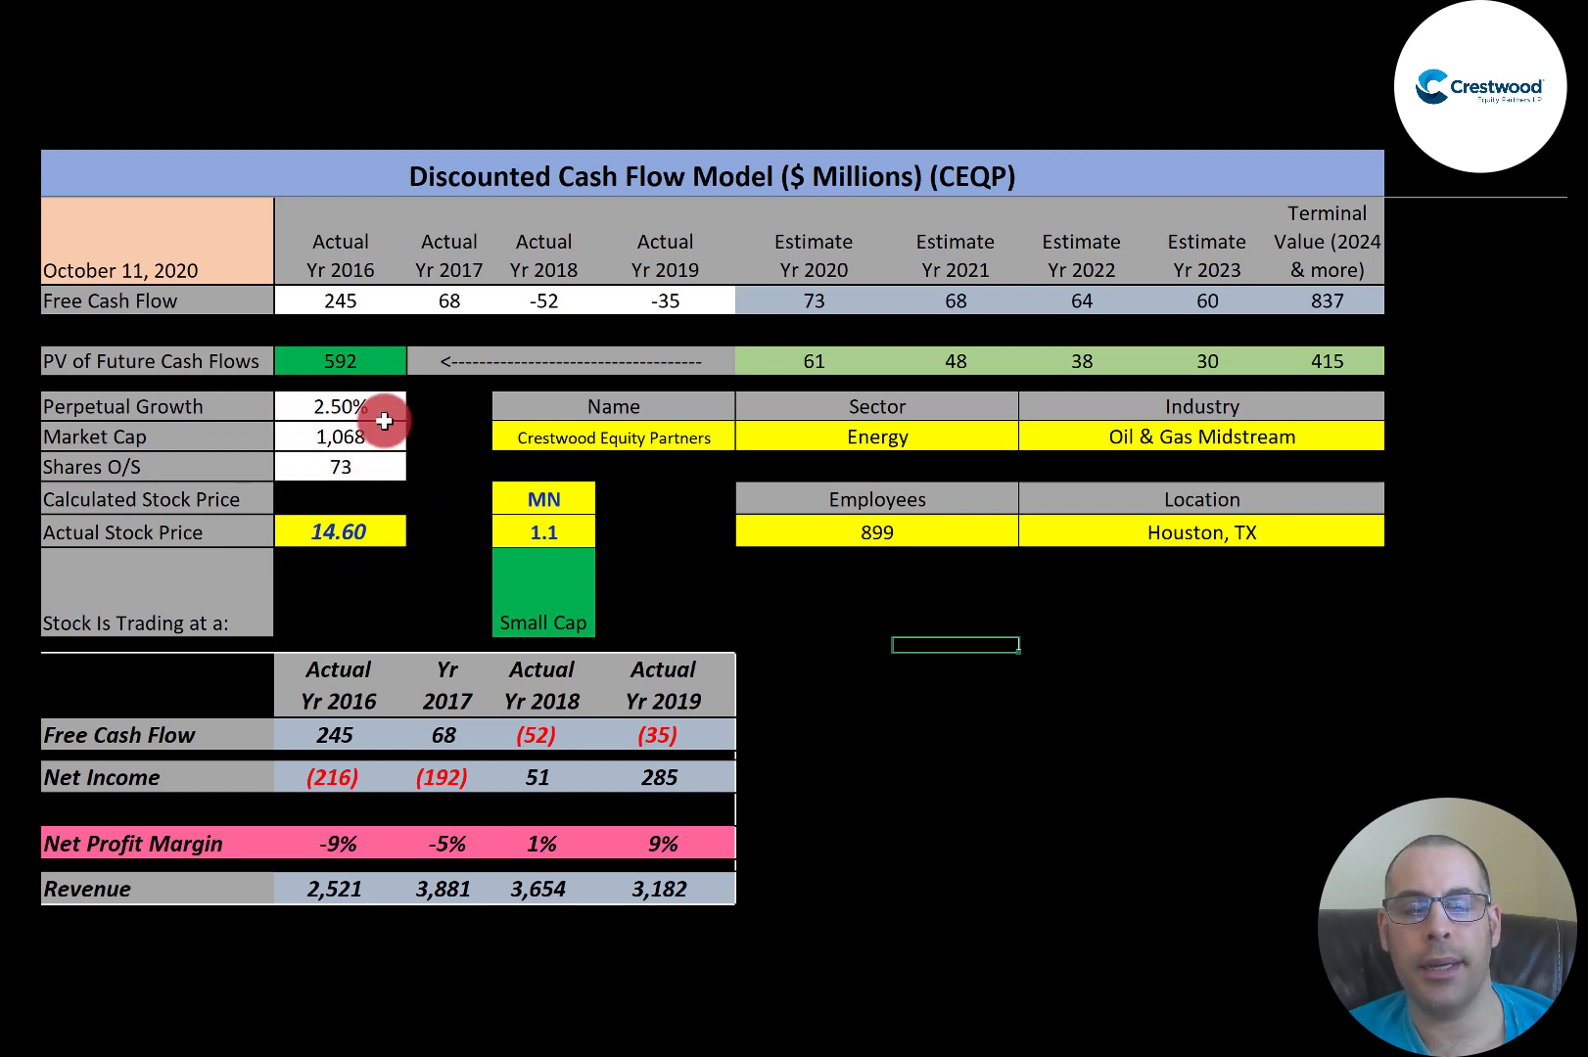
pyautogui.scroll(-5, 461, 358)
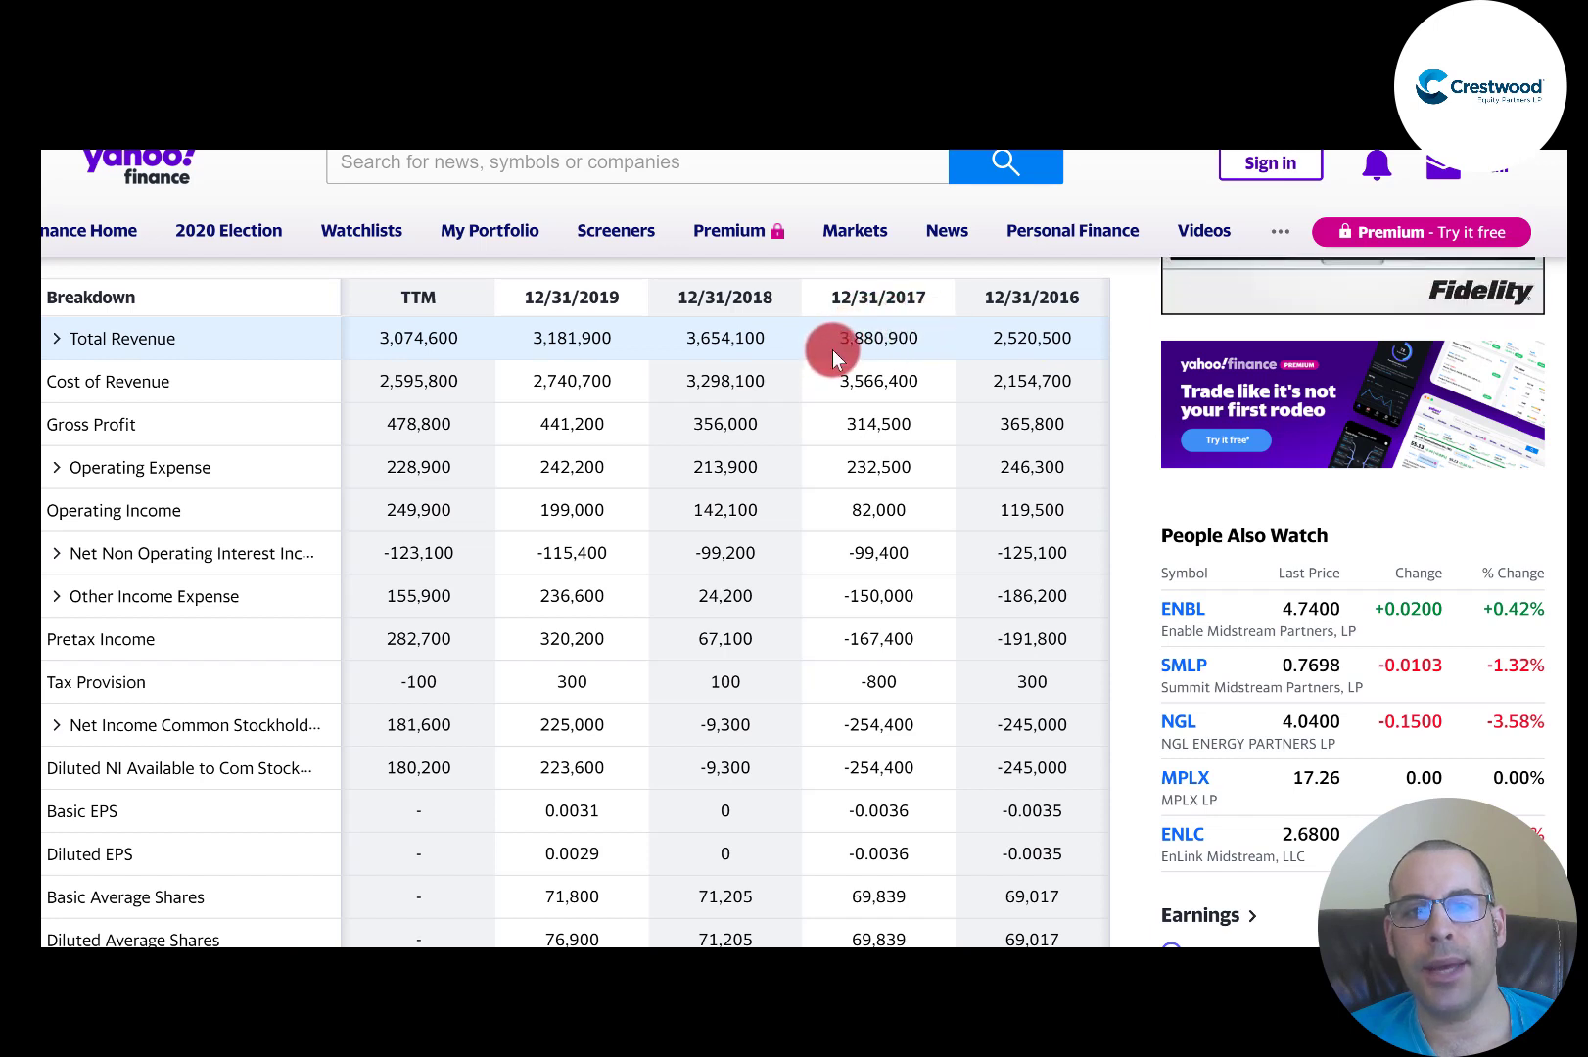
pyautogui.doubleClick(877, 337)
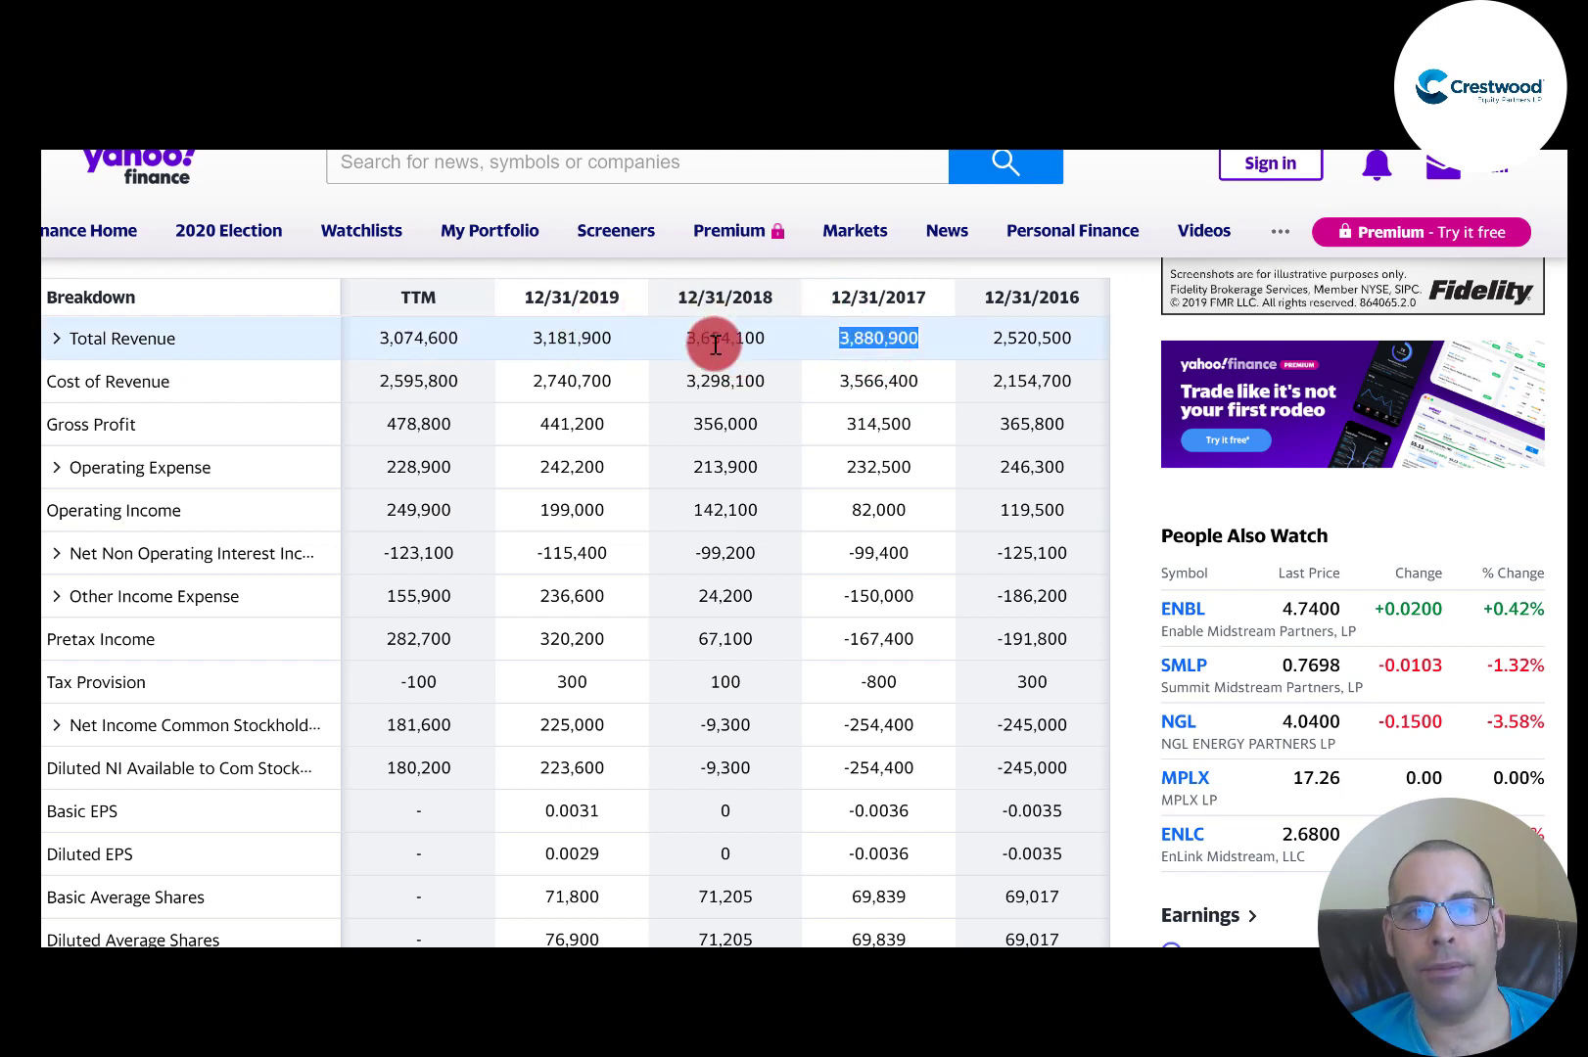
pyautogui.moveTo(536, 368); pyautogui.dragTo(1079, 385)
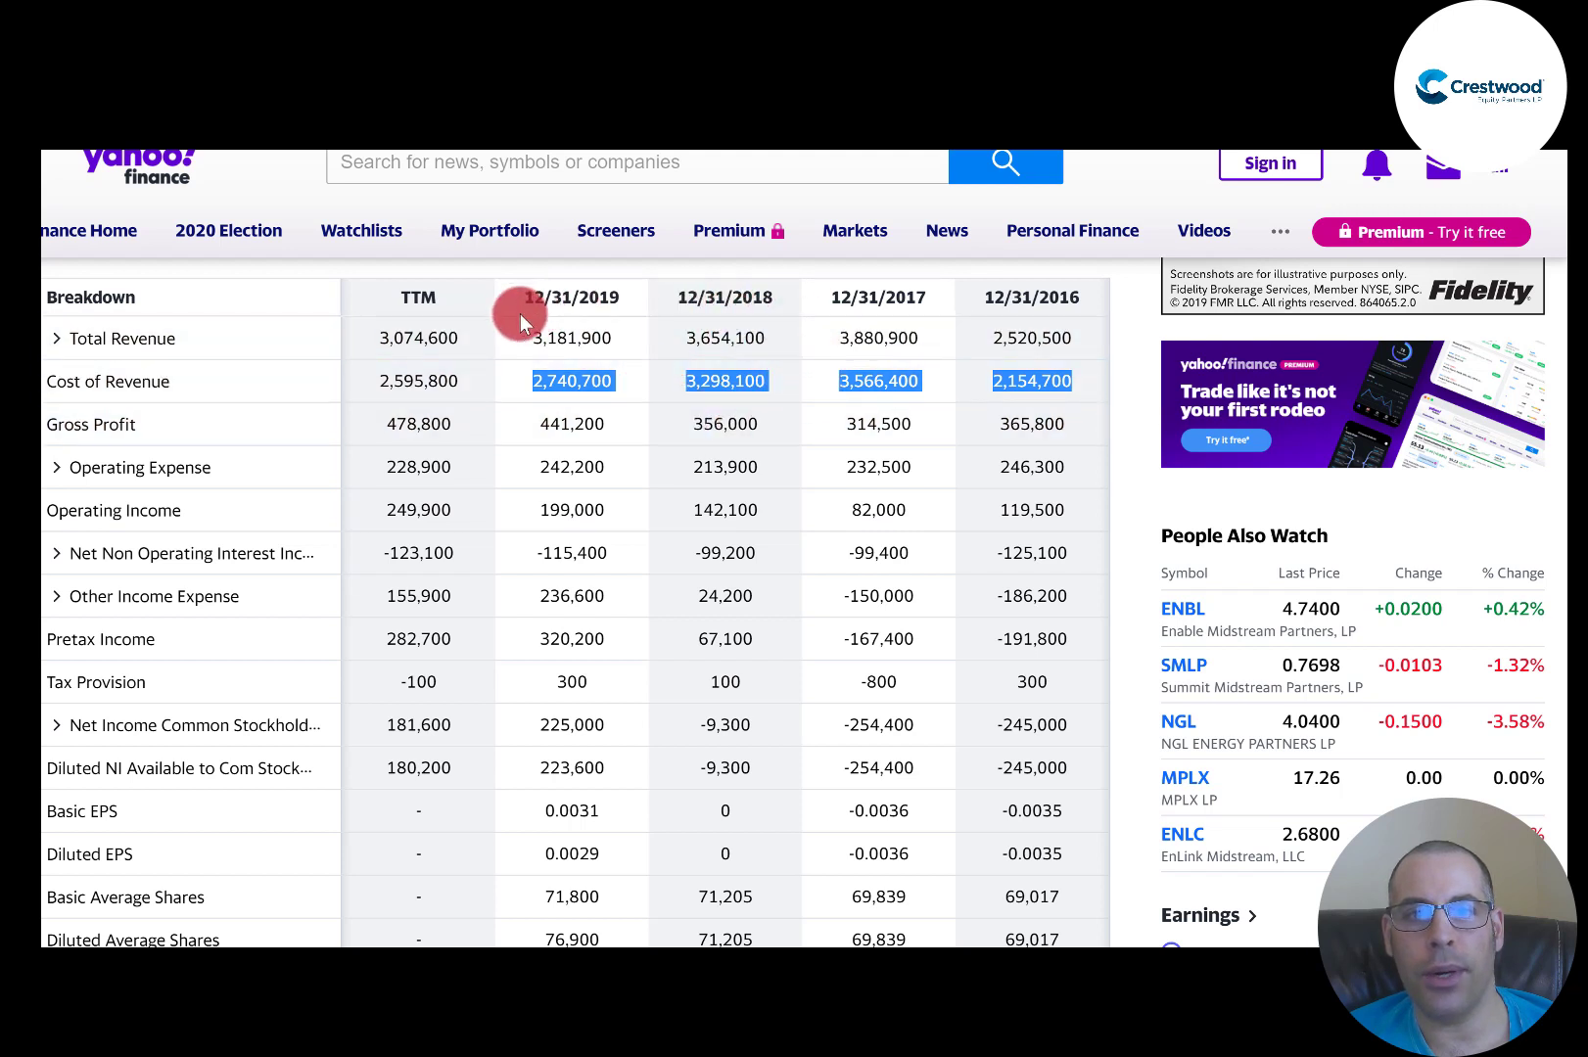
pyautogui.tripleClick(572, 467)
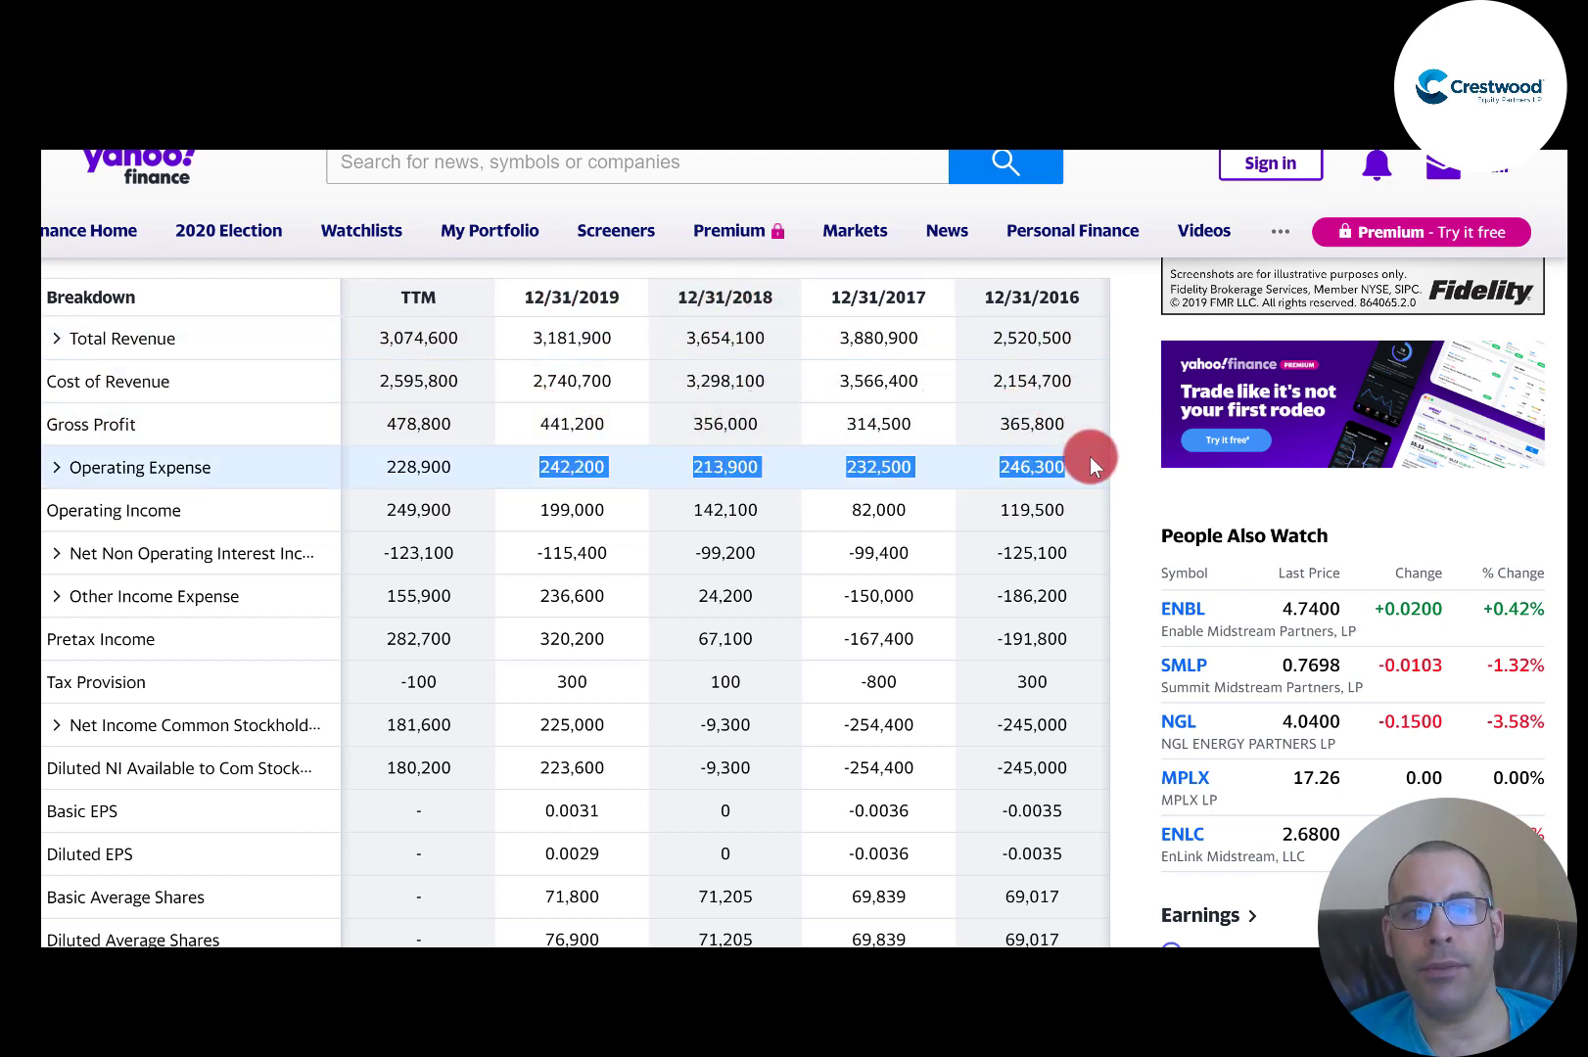
pyautogui.click(56, 467)
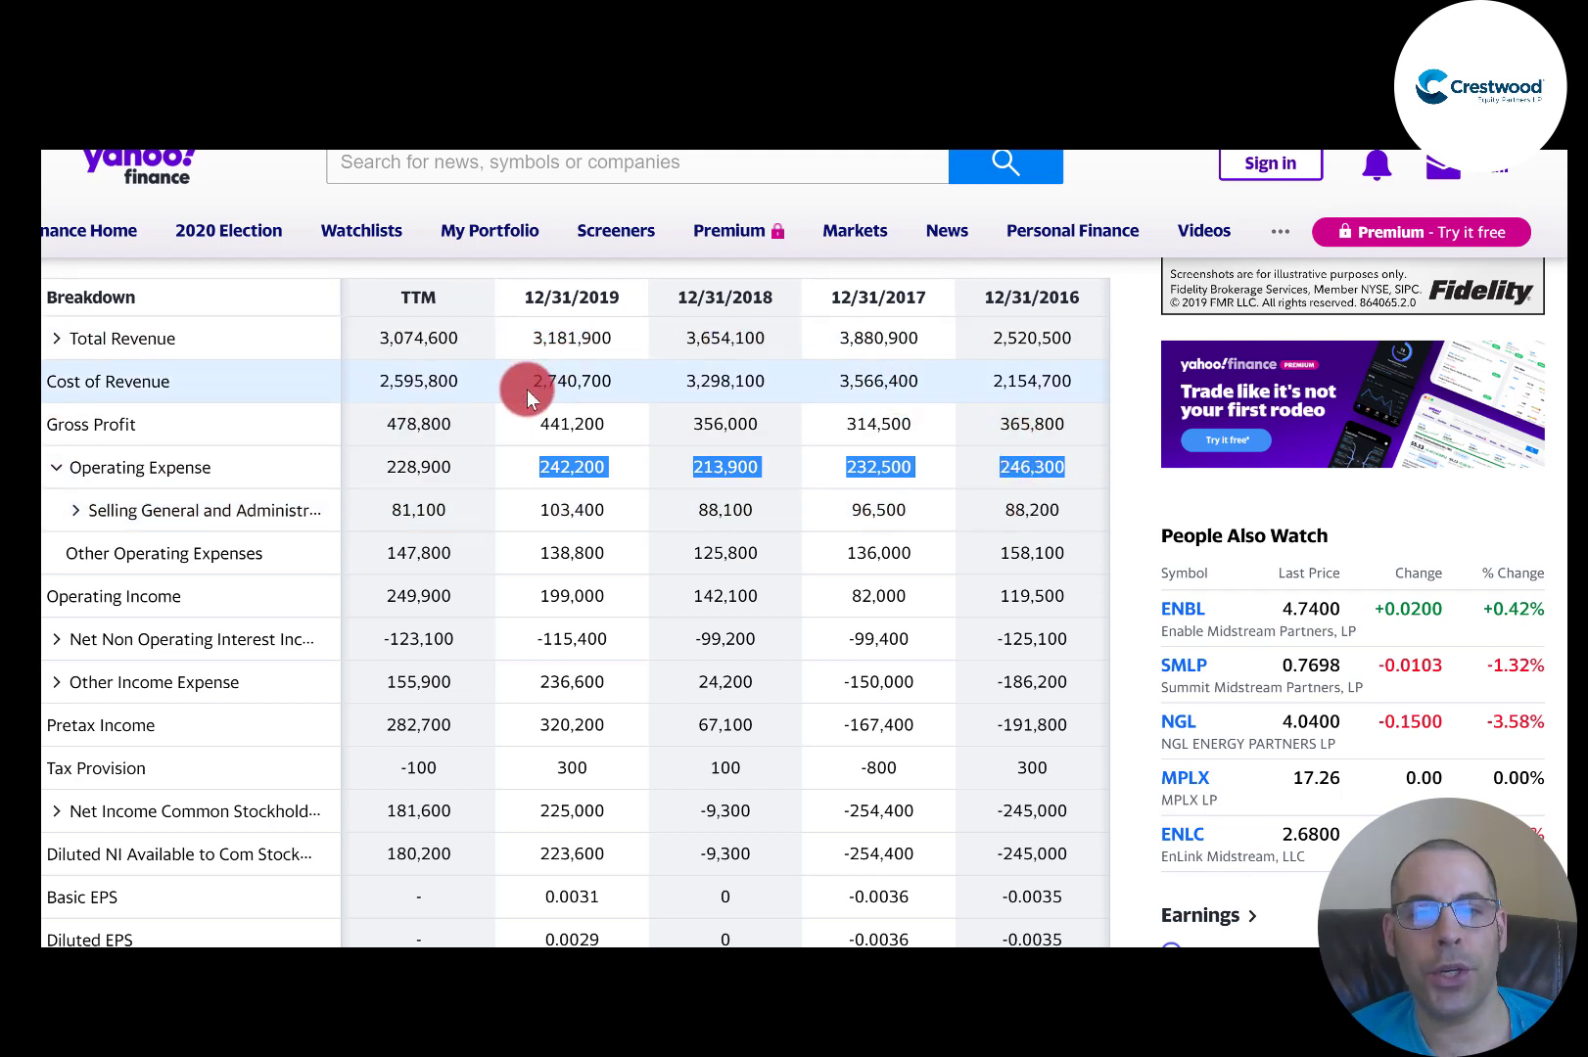
pyautogui.moveTo(527, 380); pyautogui.dragTo(1081, 380)
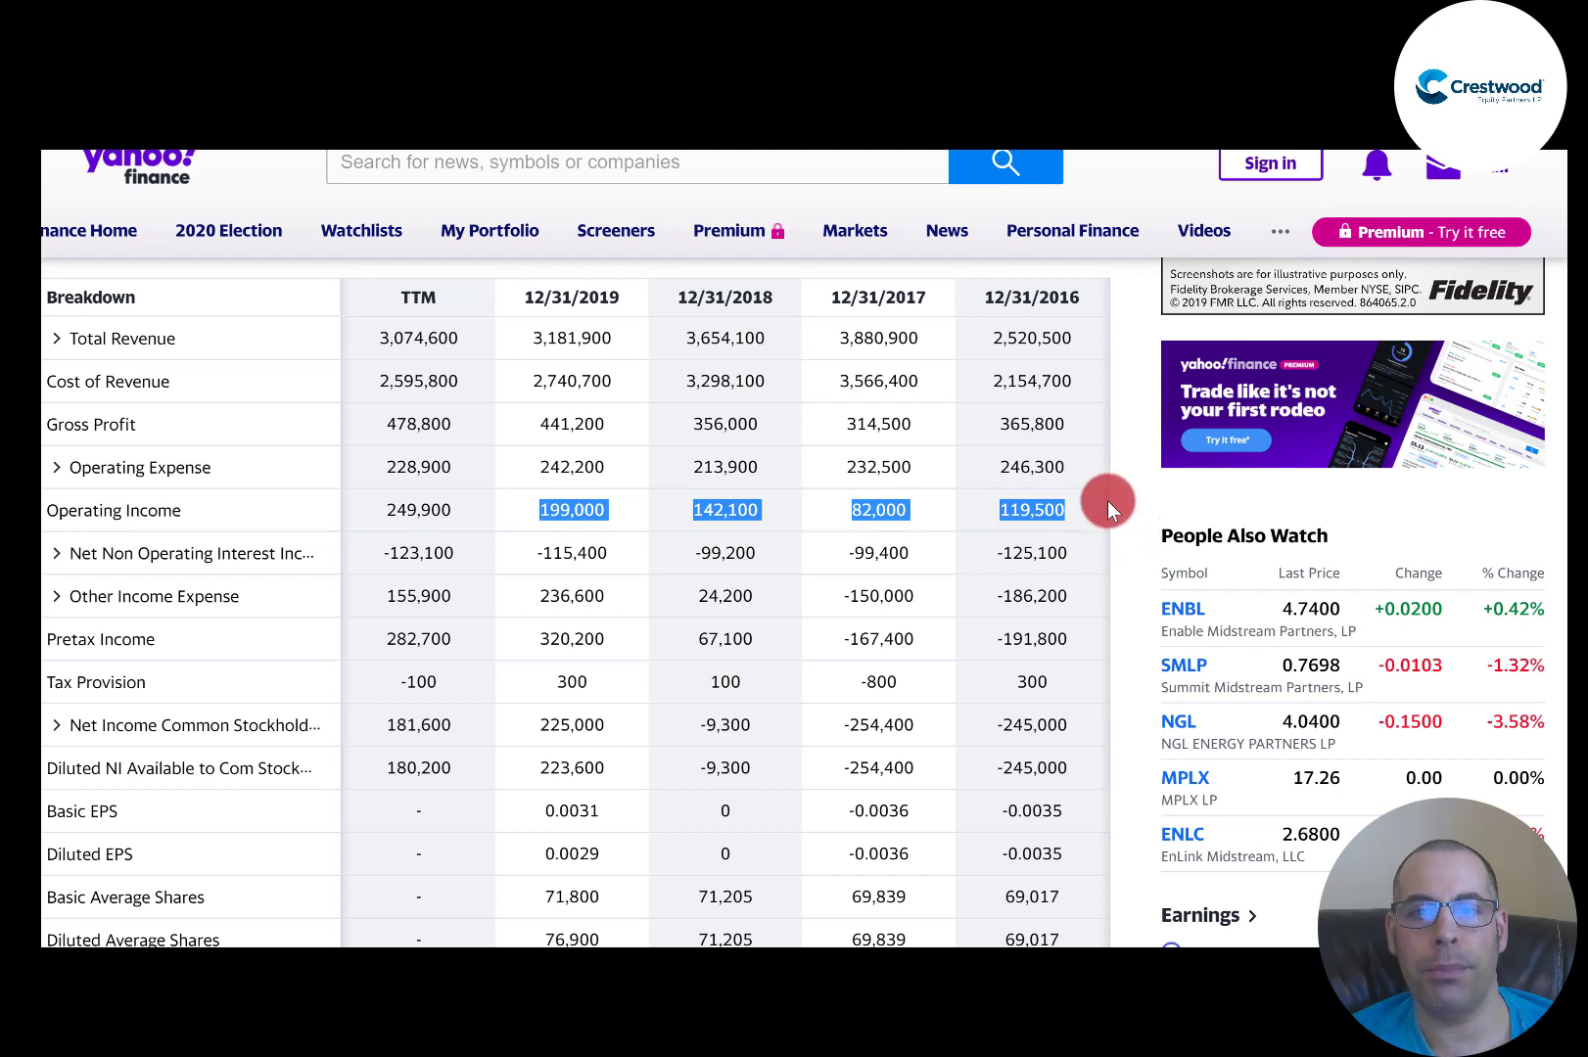
# Highlight the Net Non Operating Interest figures across the years through 2016.
pyautogui.click(563, 551)
pyautogui.moveTo(563, 552); pyautogui.dragTo(1028, 544)
pyautogui.click(895, 551)
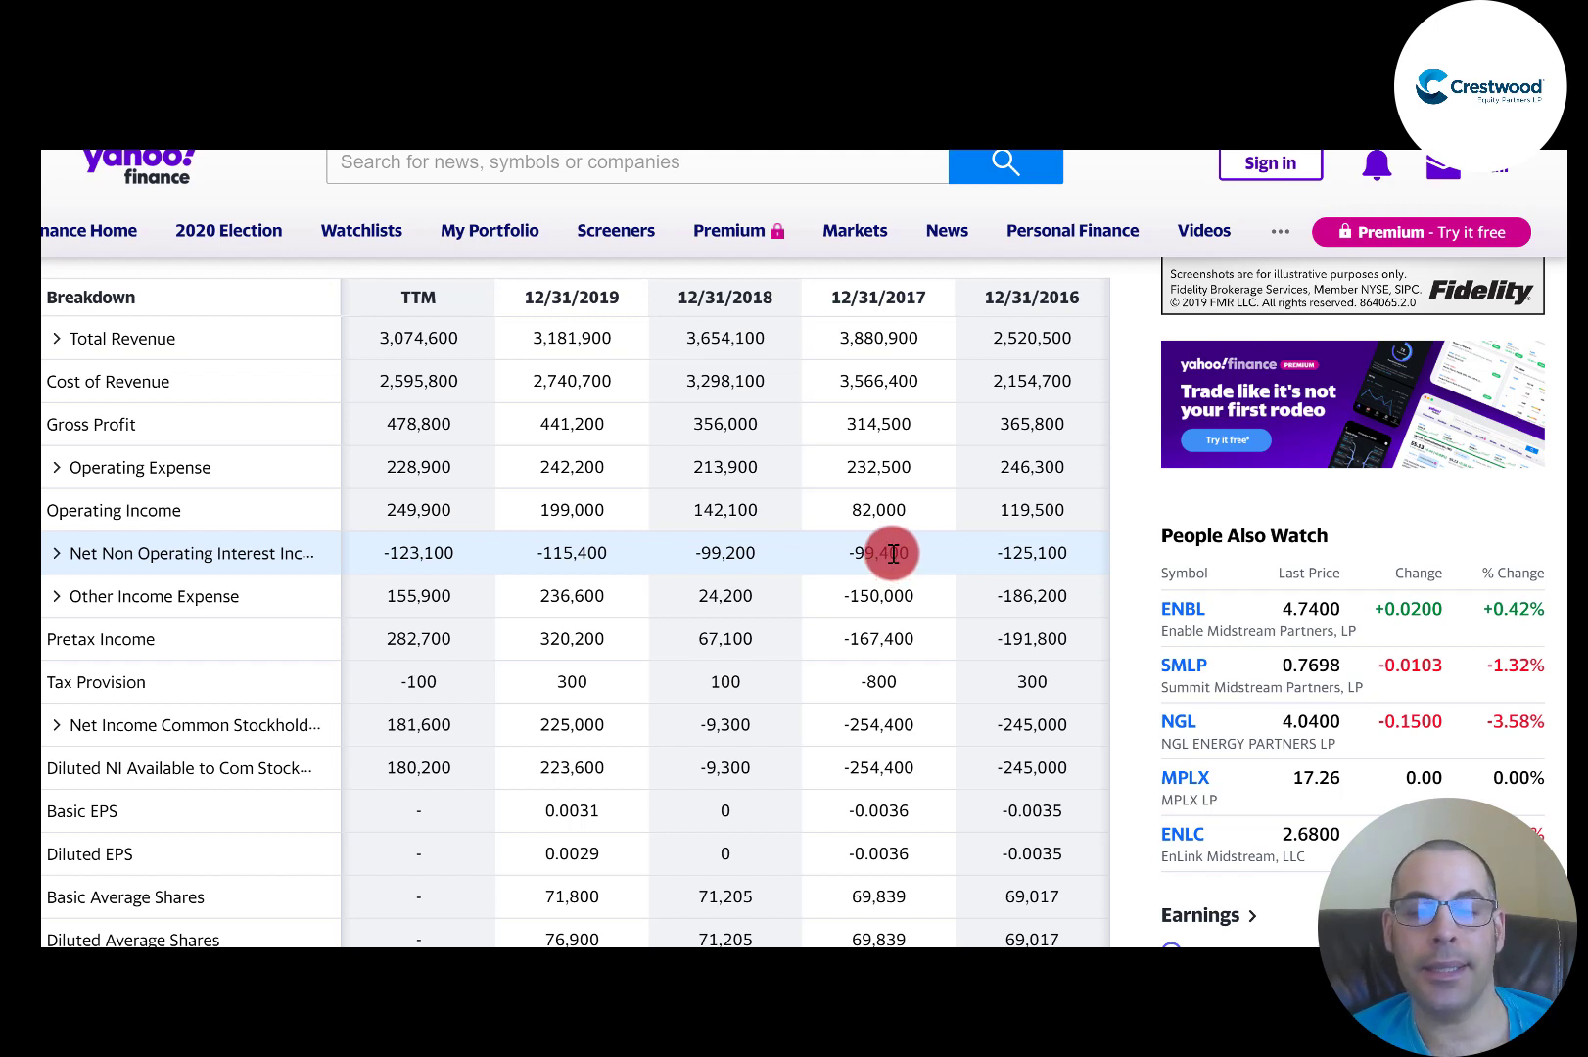
pyautogui.moveTo(941, 558); pyautogui.dragTo(1077, 560)
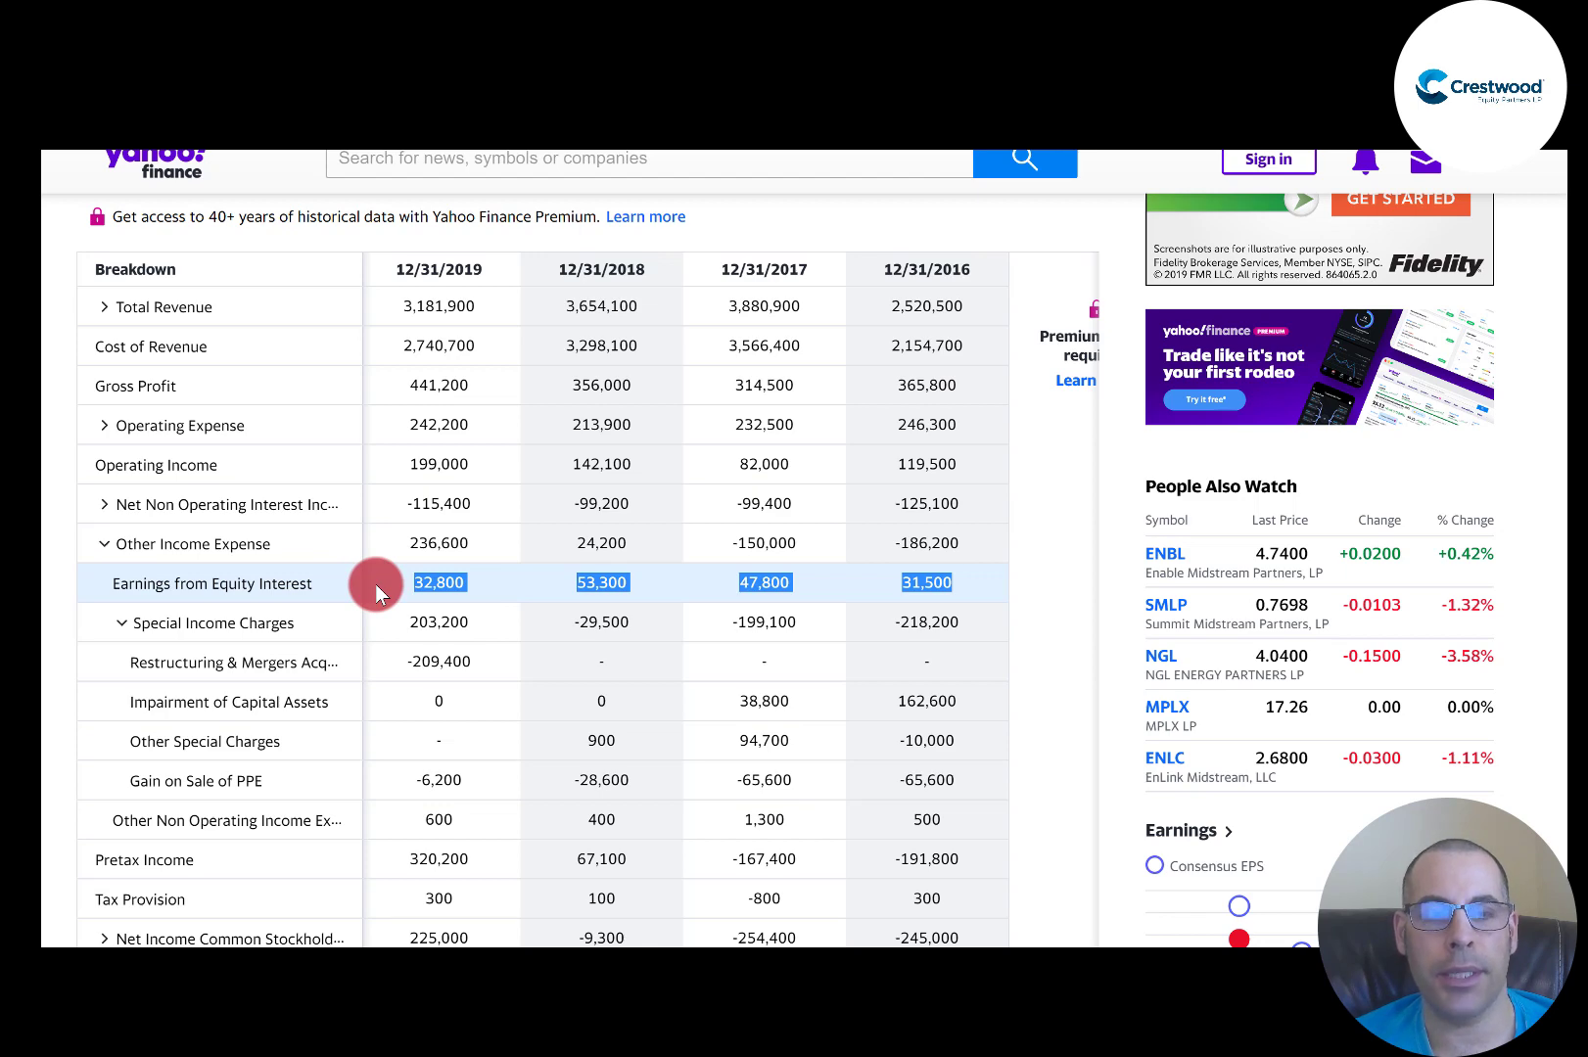
# Mark the 2016 impairment of capital assets figure, then return to Excel and select 2018 net income.
pyautogui.doubleClick(926, 701)
pyautogui.scroll(-2, 947, 464)
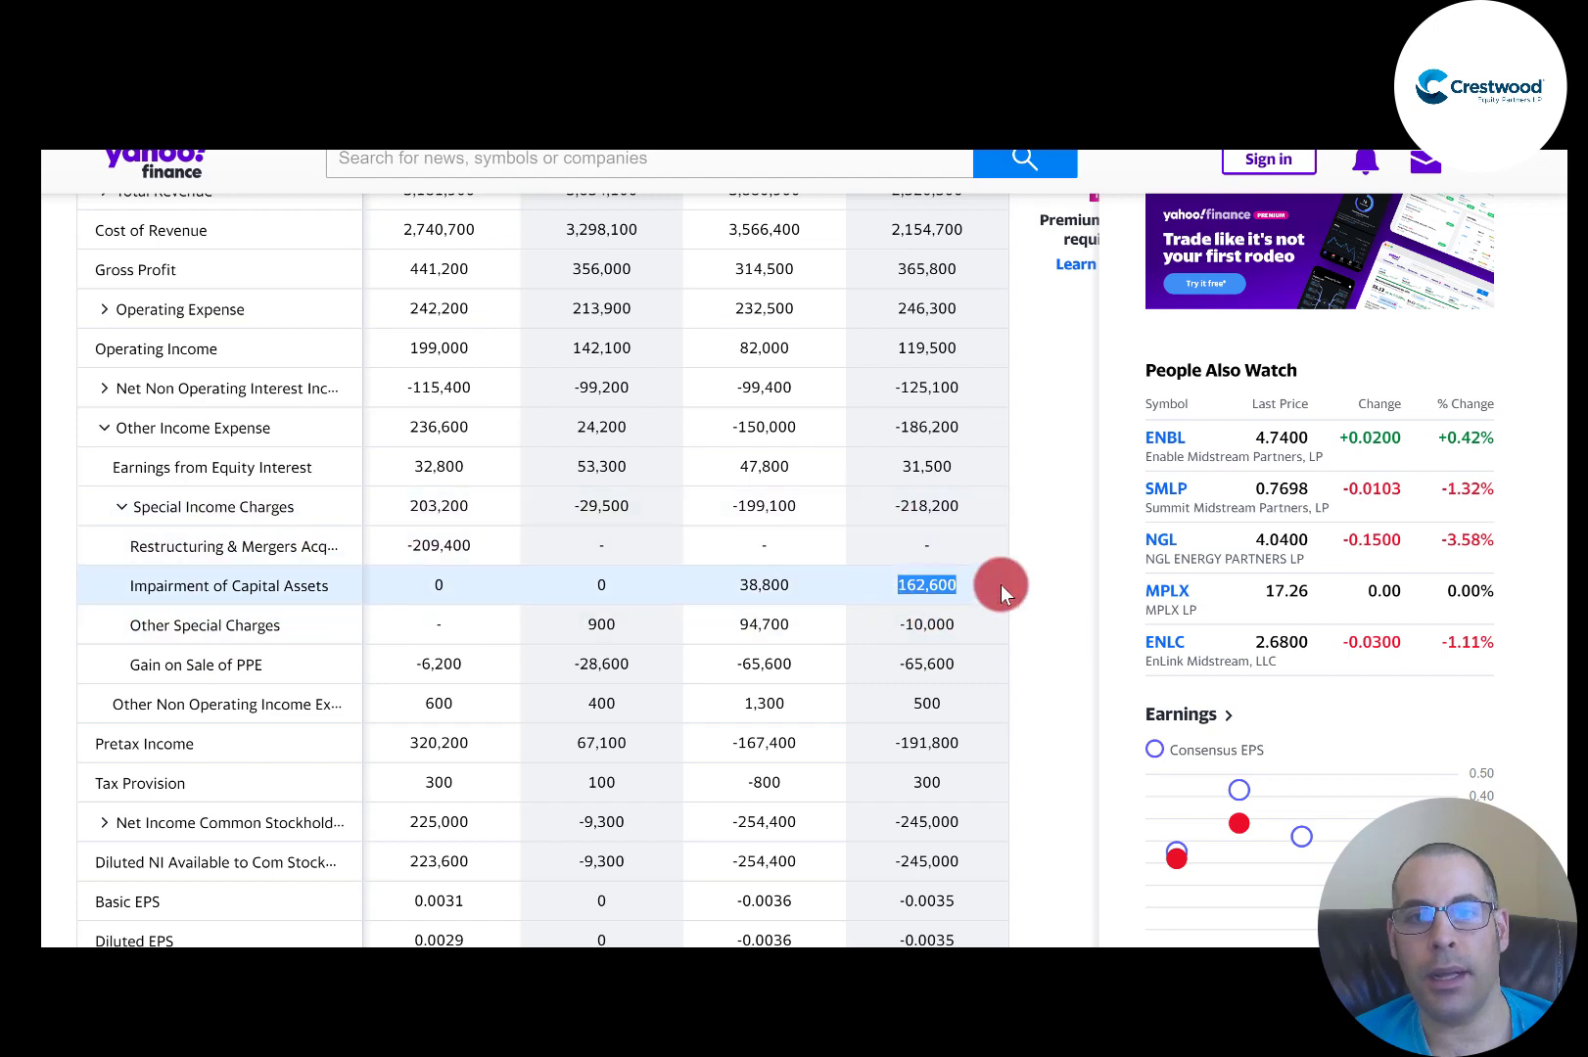
pyautogui.moveTo(901, 591); pyautogui.dragTo(935, 585)
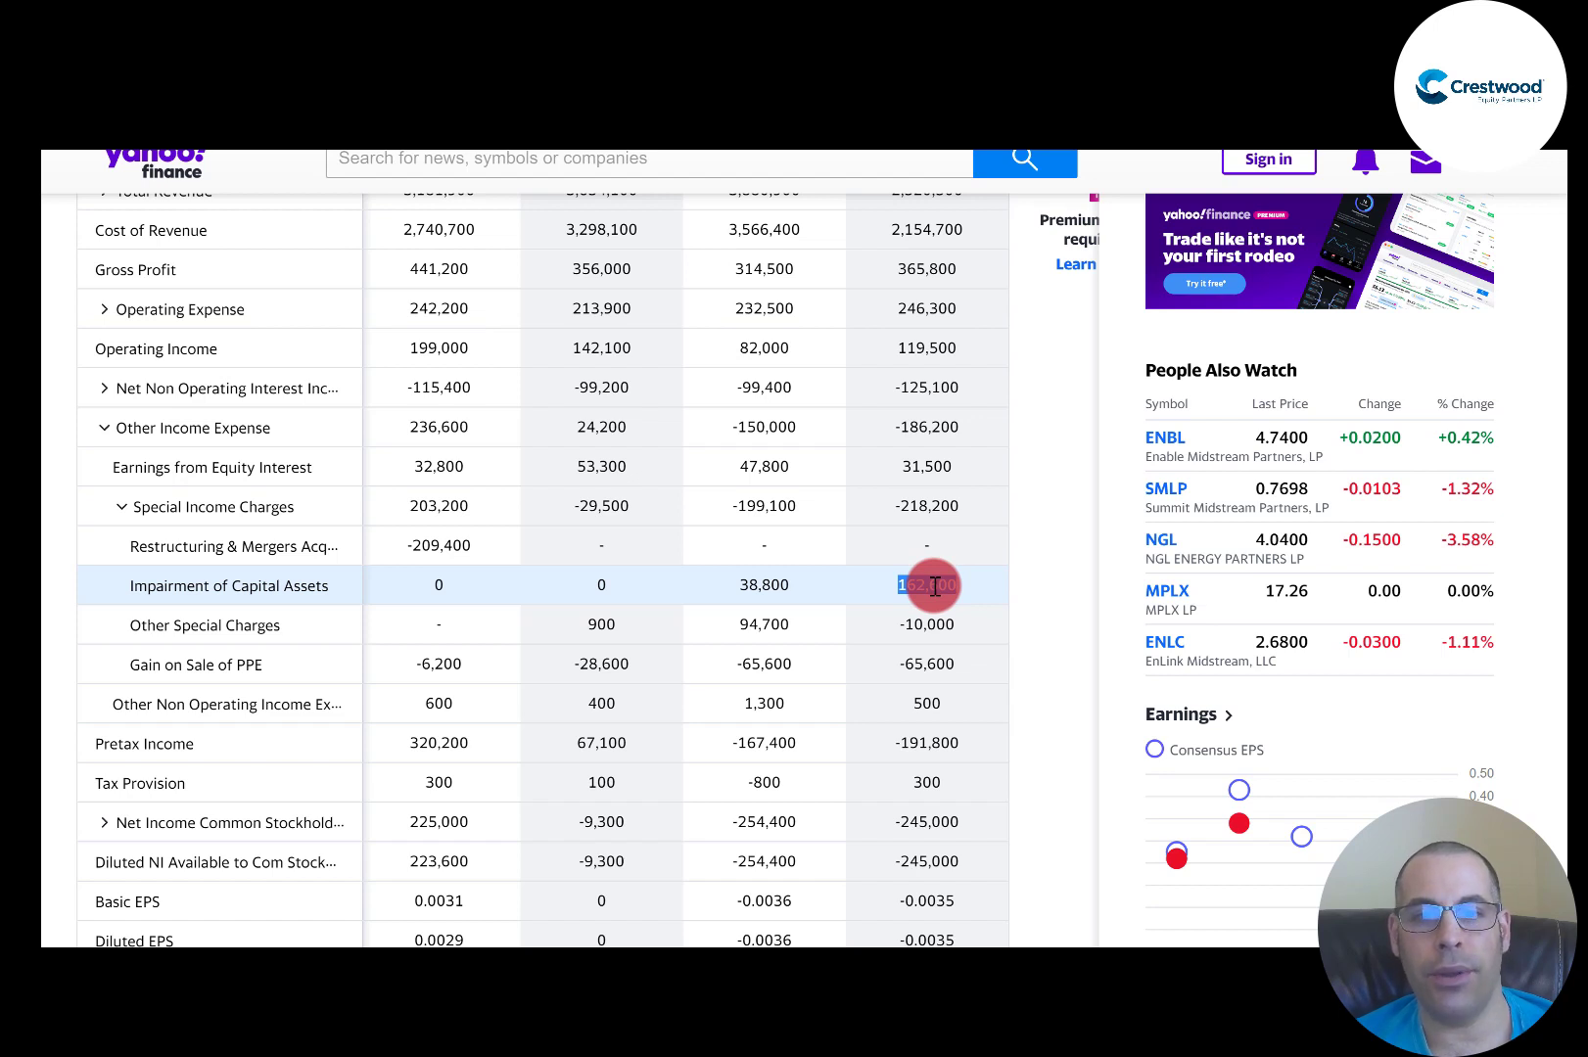
pyautogui.hotkey('alt', 'Tab')
pyautogui.click(542, 337)
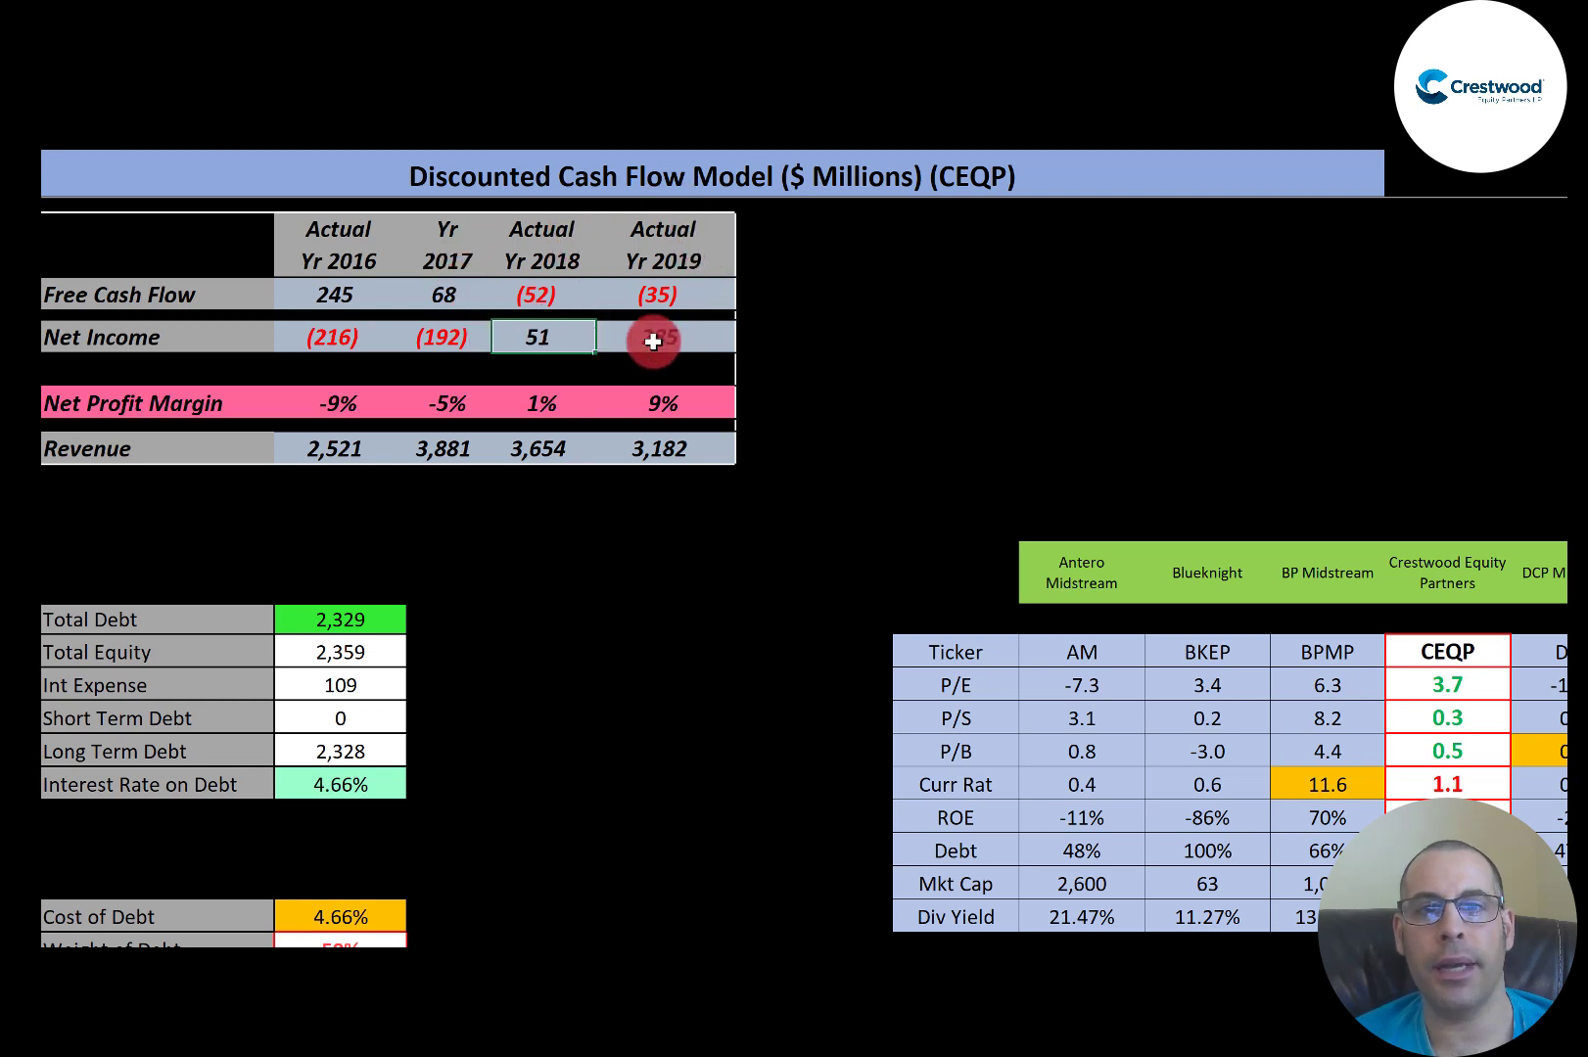
pyautogui.hotkey('alt', 'Tab')
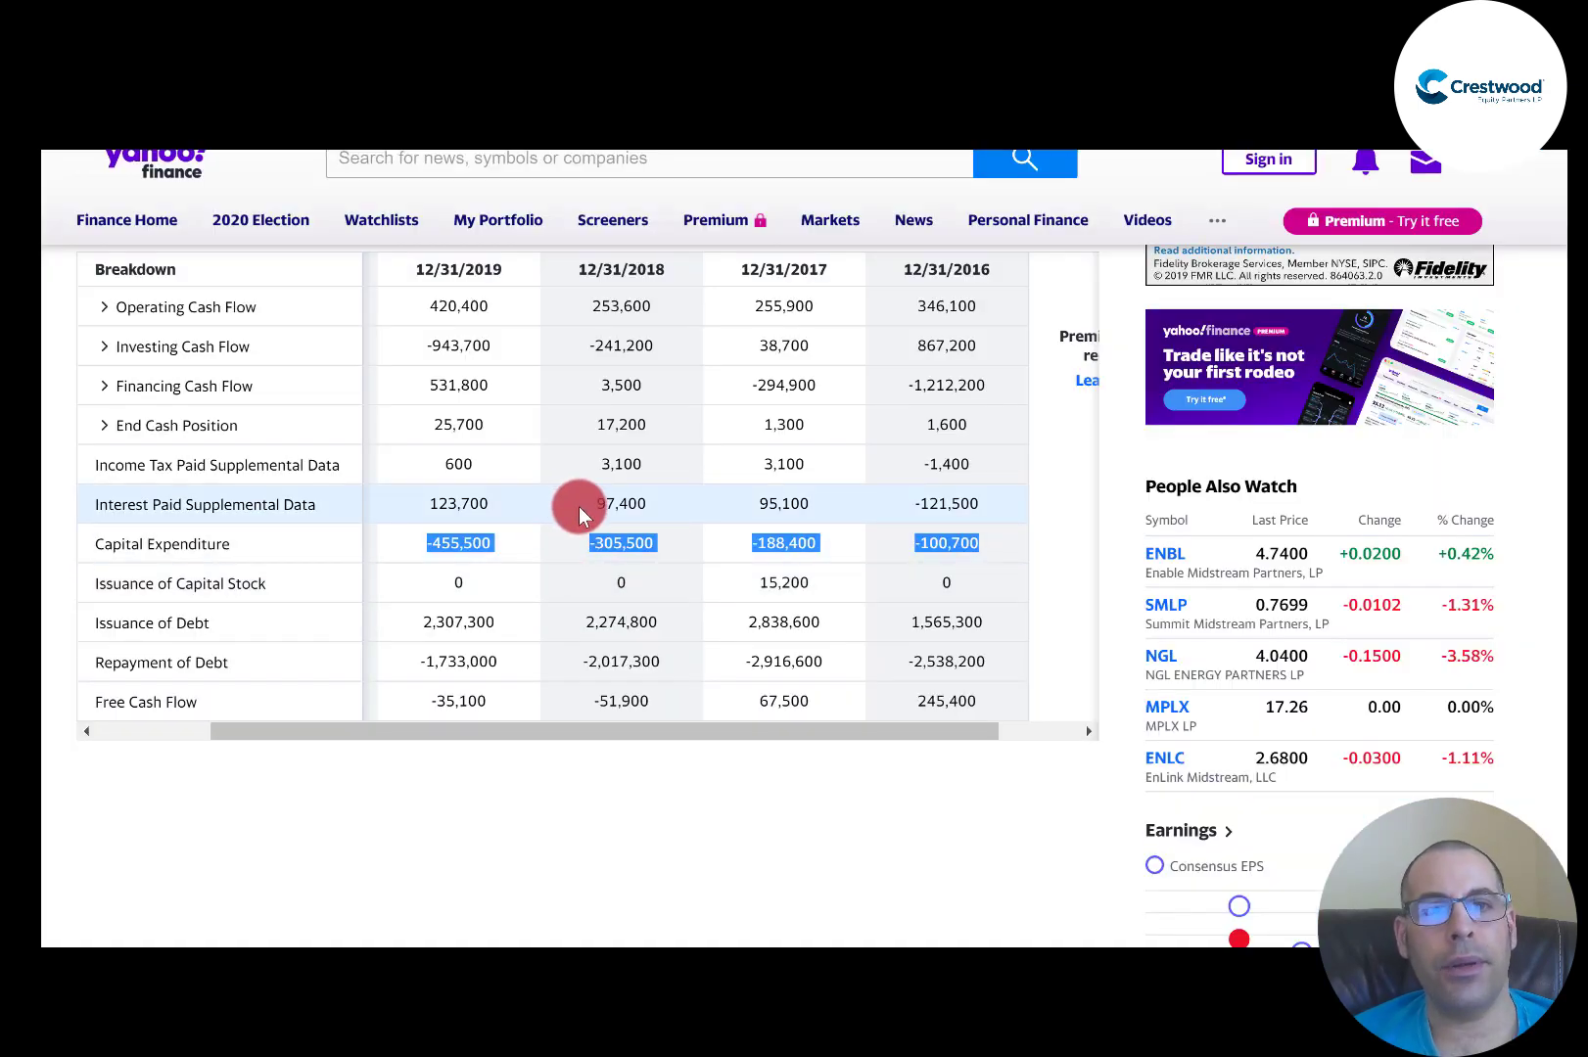
pyautogui.moveTo(387, 298); pyautogui.dragTo(965, 300)
pyautogui.click(423, 544)
pyautogui.moveTo(423, 544); pyautogui.dragTo(989, 554)
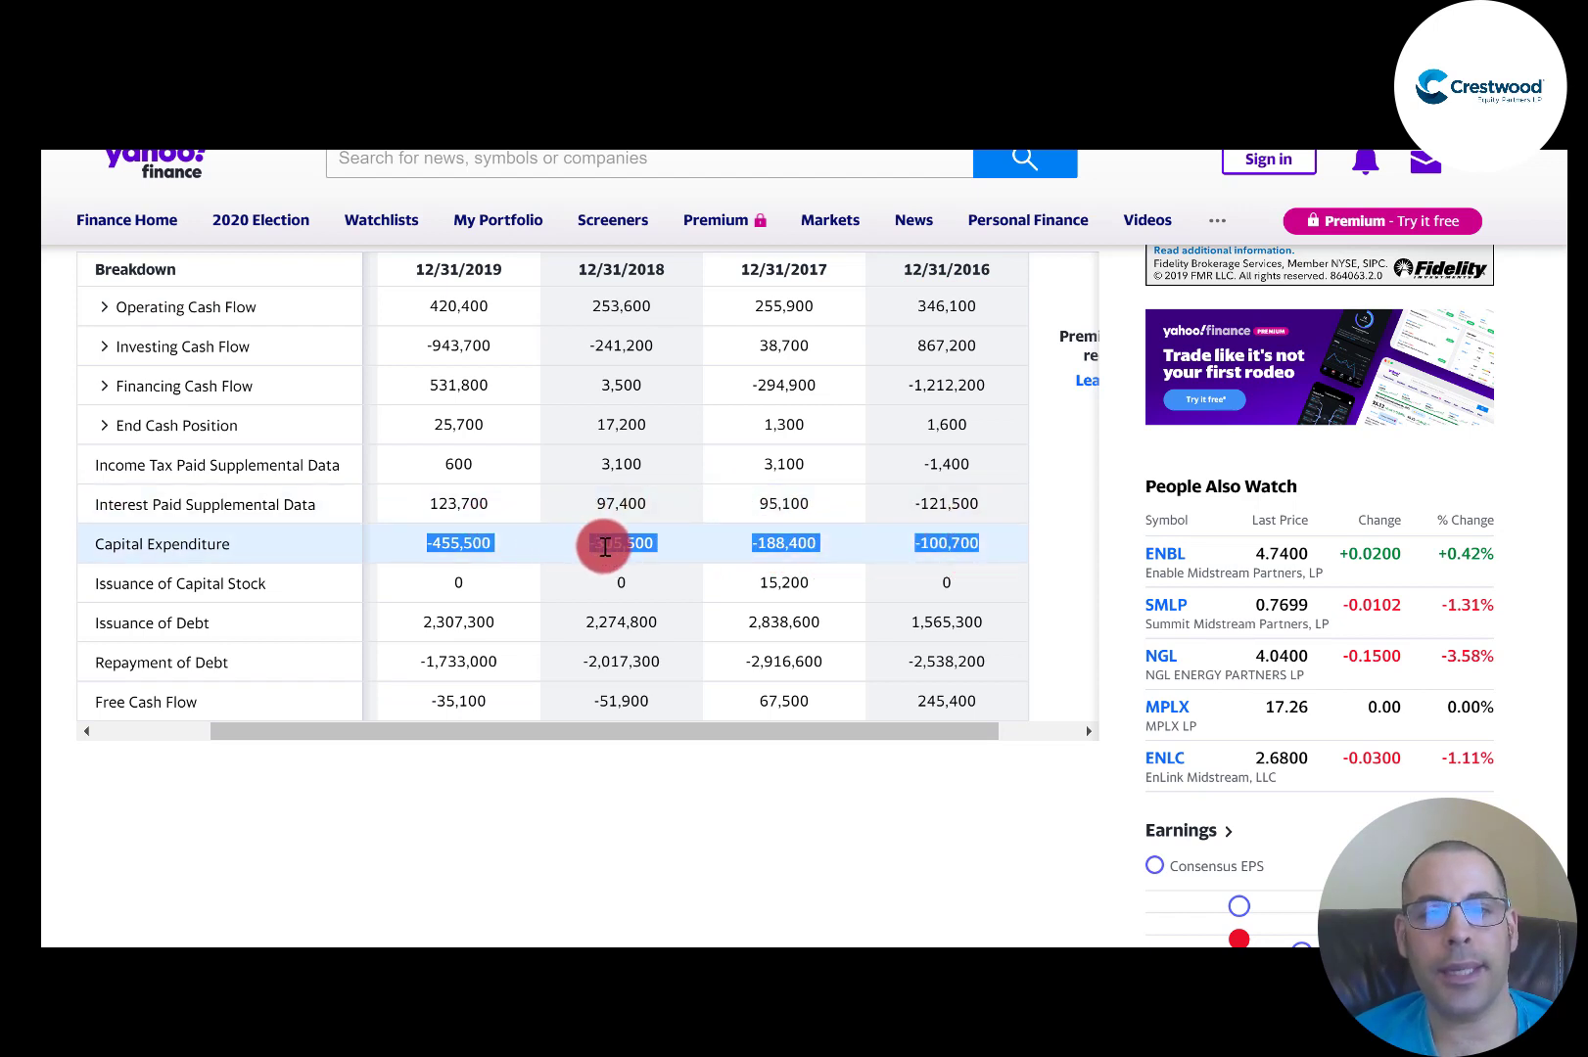
pyautogui.click(471, 546)
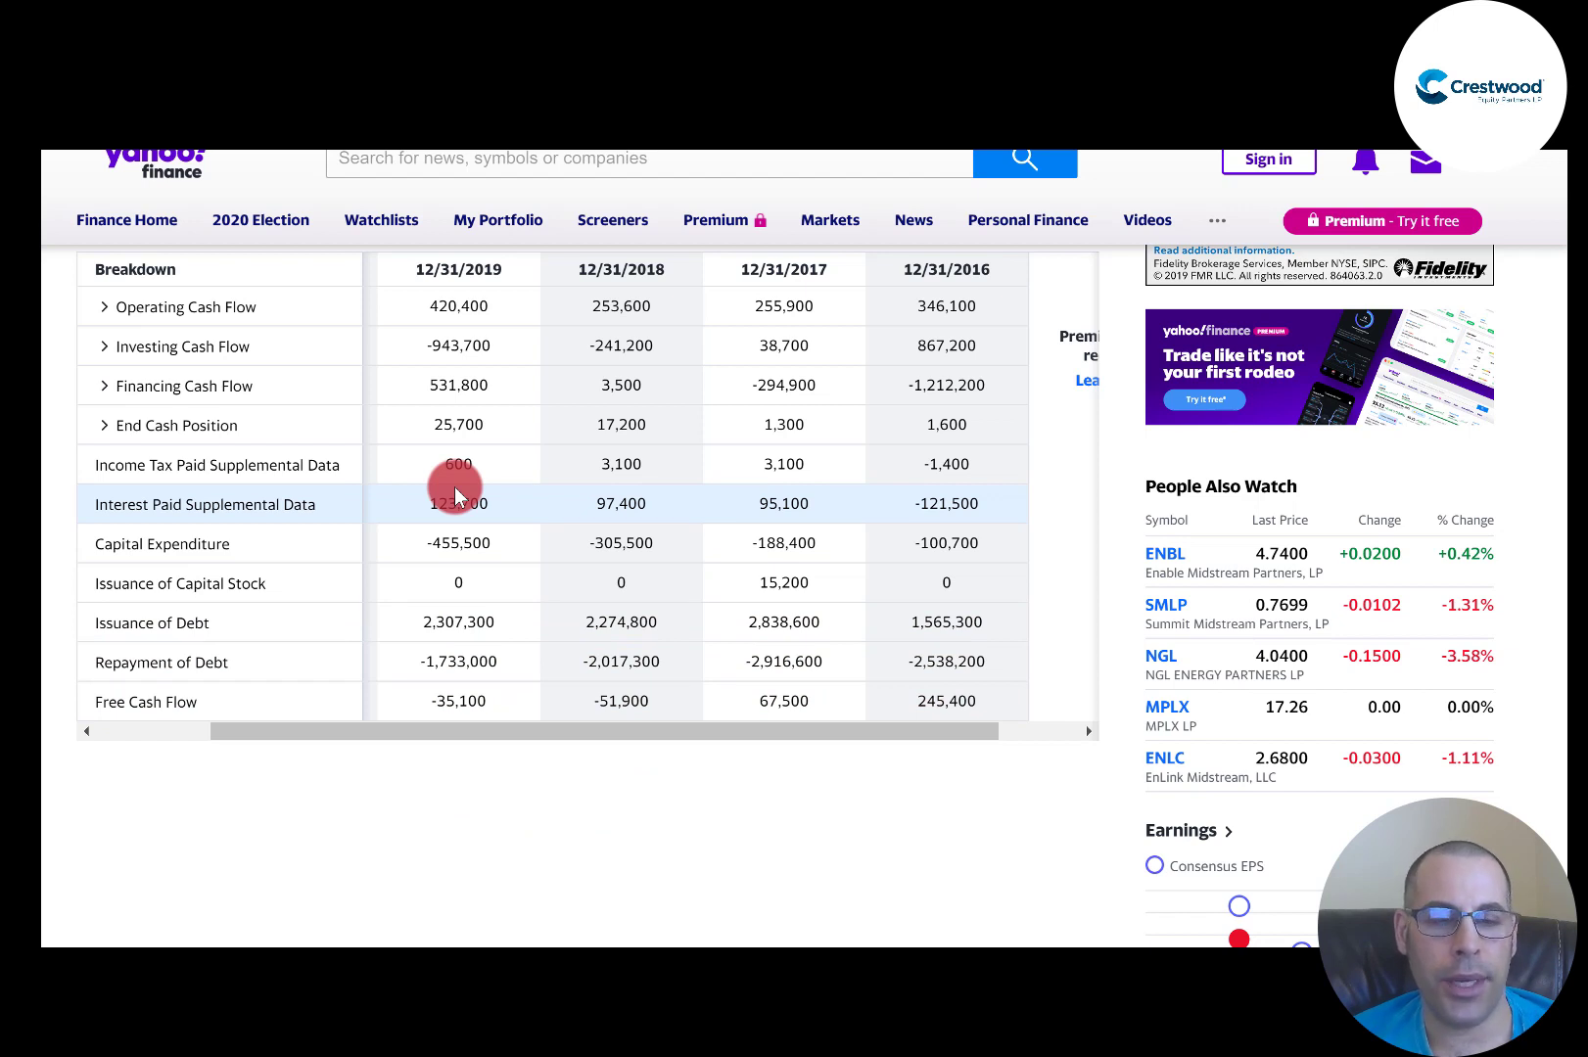
pyautogui.hotkey('alt', 'Tab')
pyautogui.click(343, 560)
pyautogui.click(328, 438)
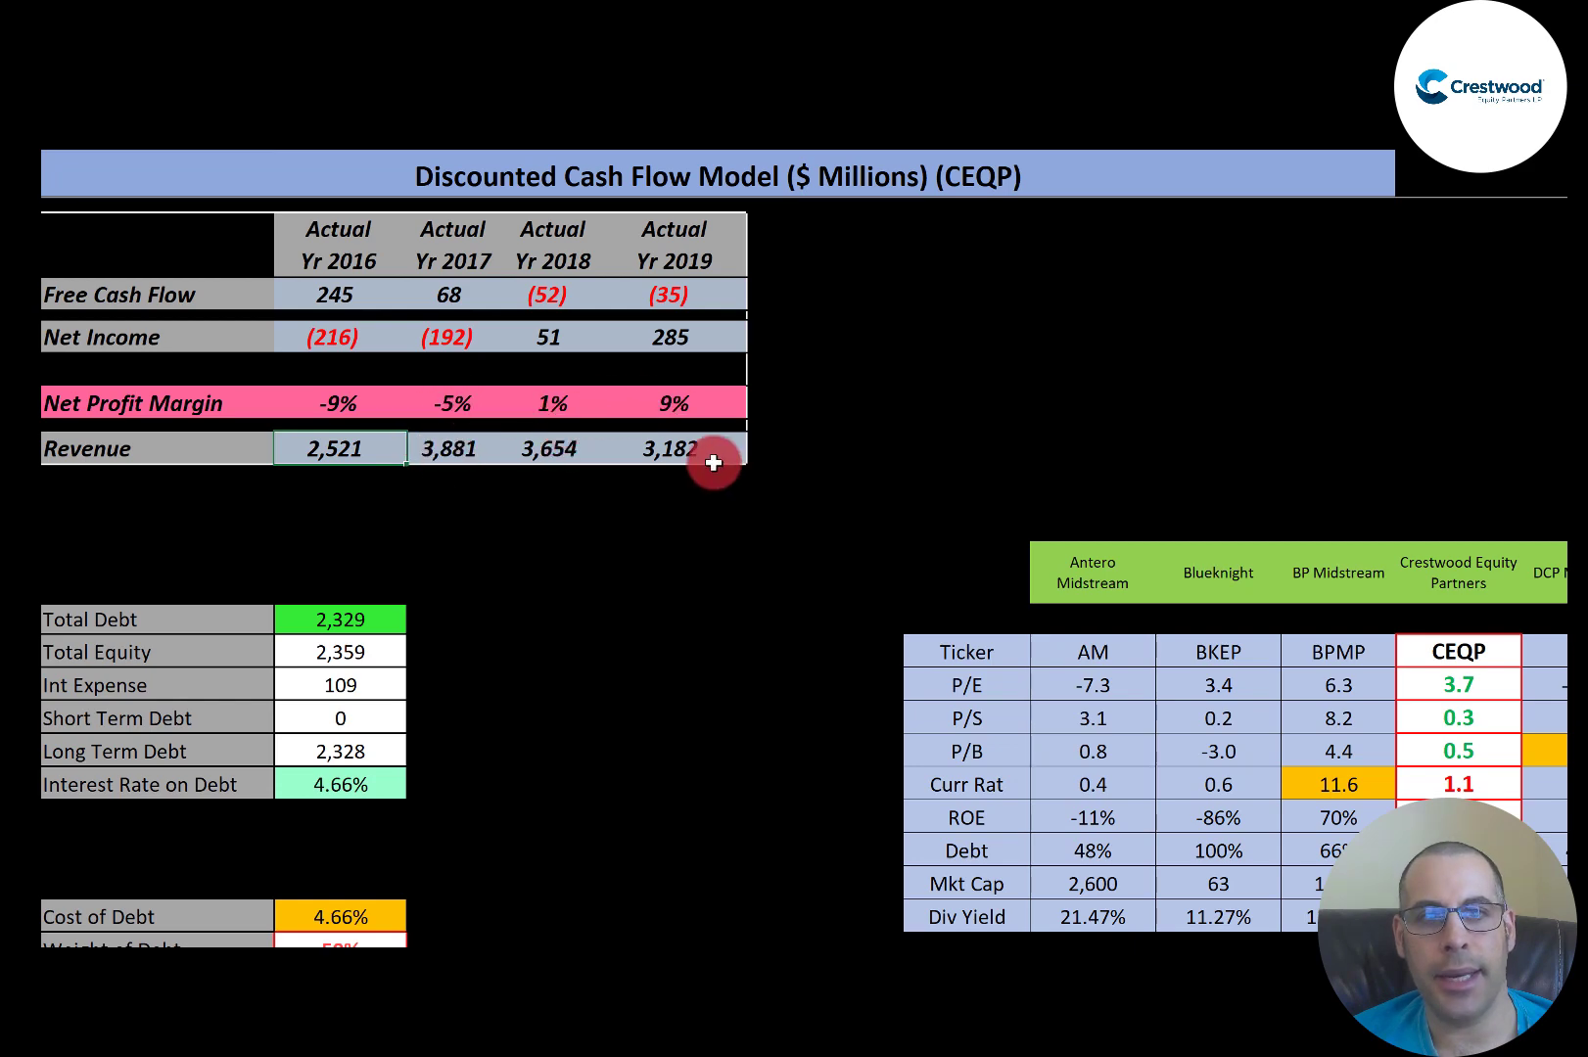
# Scroll down to the cost-of-capital inputs showing the 19.18% WACC and the Result box.
pyautogui.scroll(-3, 608, 396)
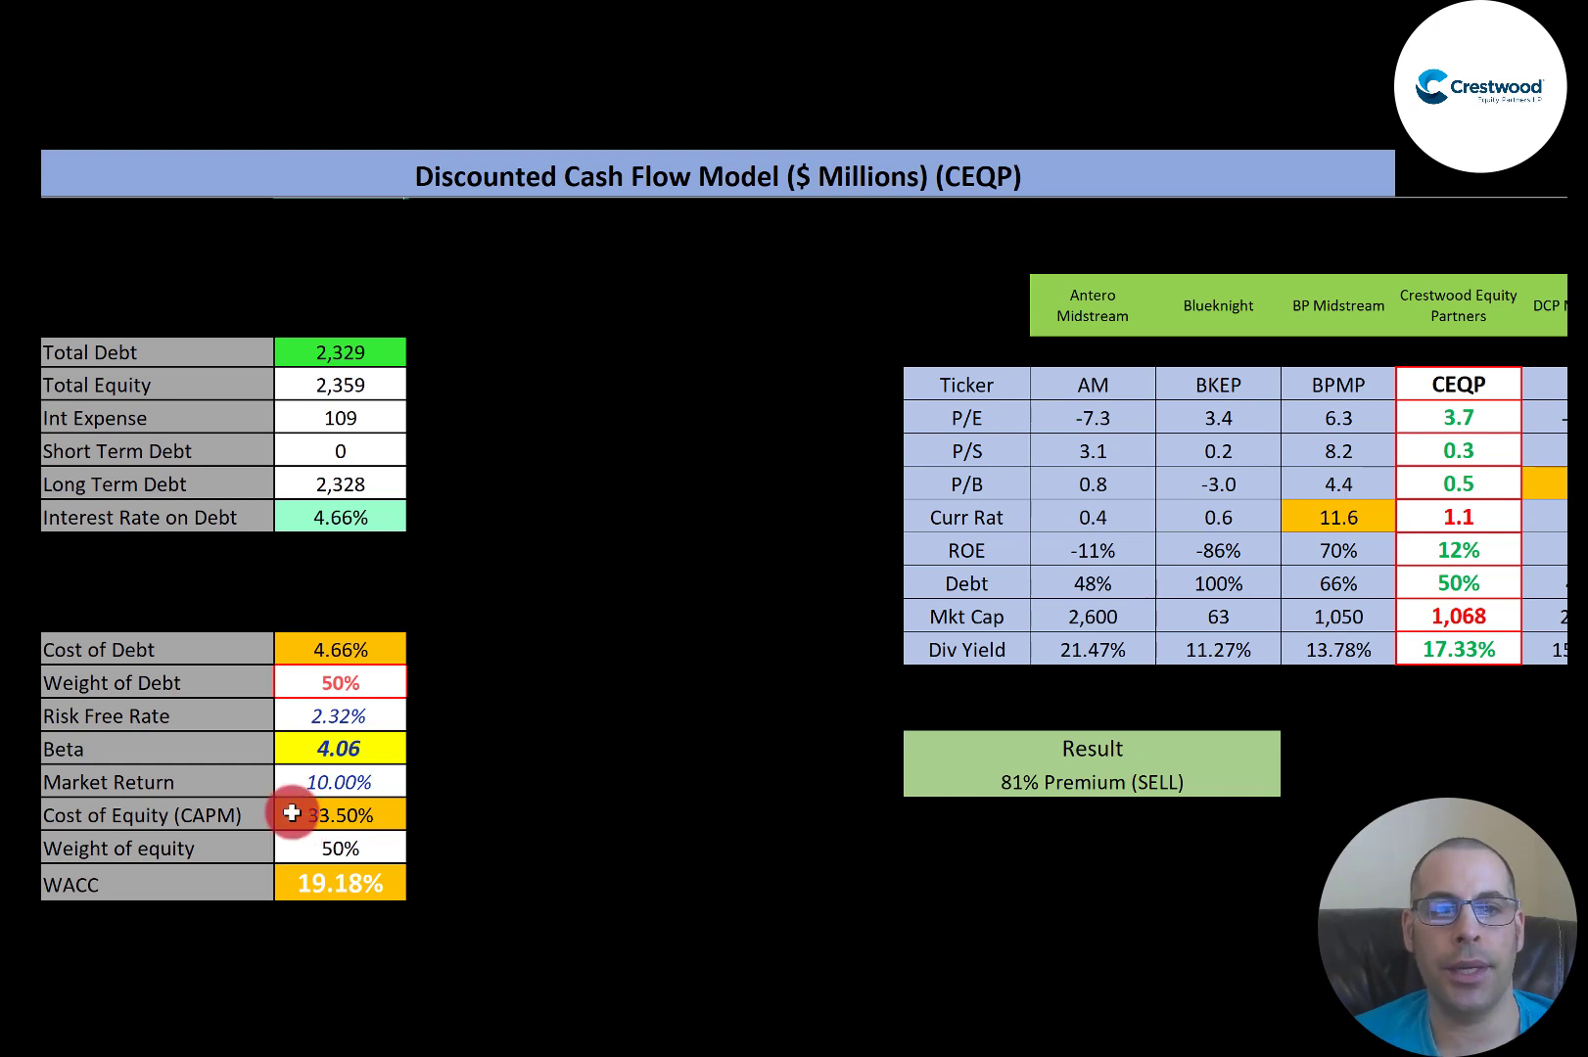
# Scroll further down and select the Beta cell reading 4.06.
pyautogui.scroll(-3, 291, 798)
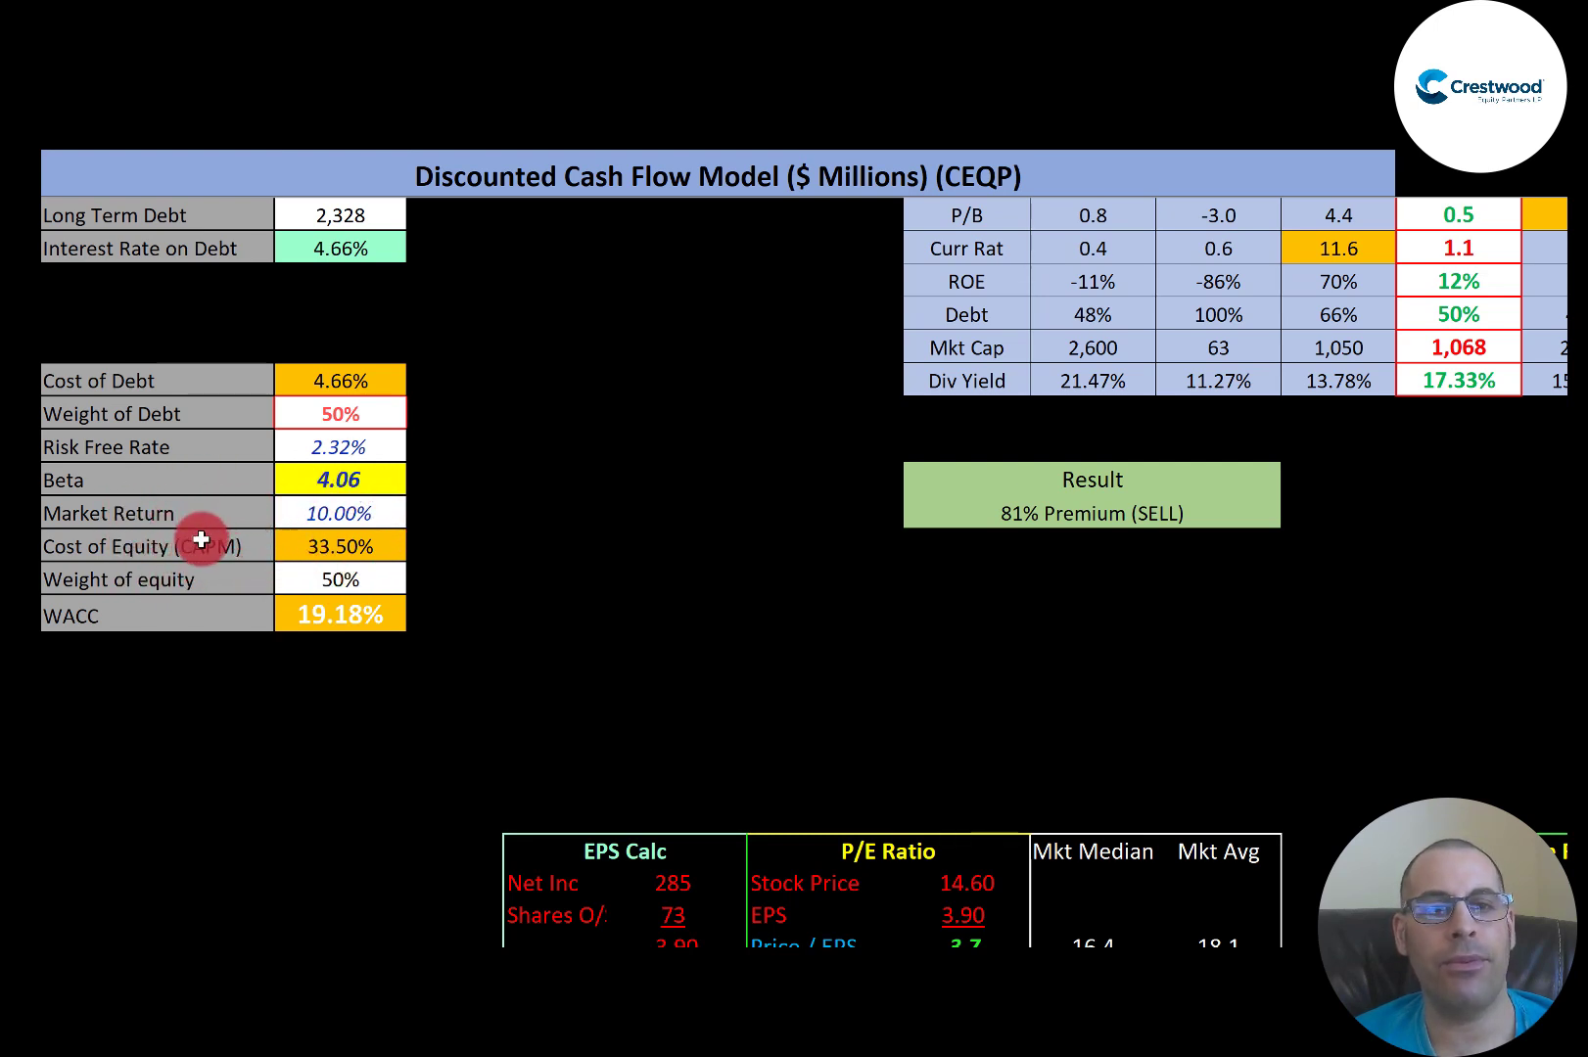
pyautogui.click(354, 483)
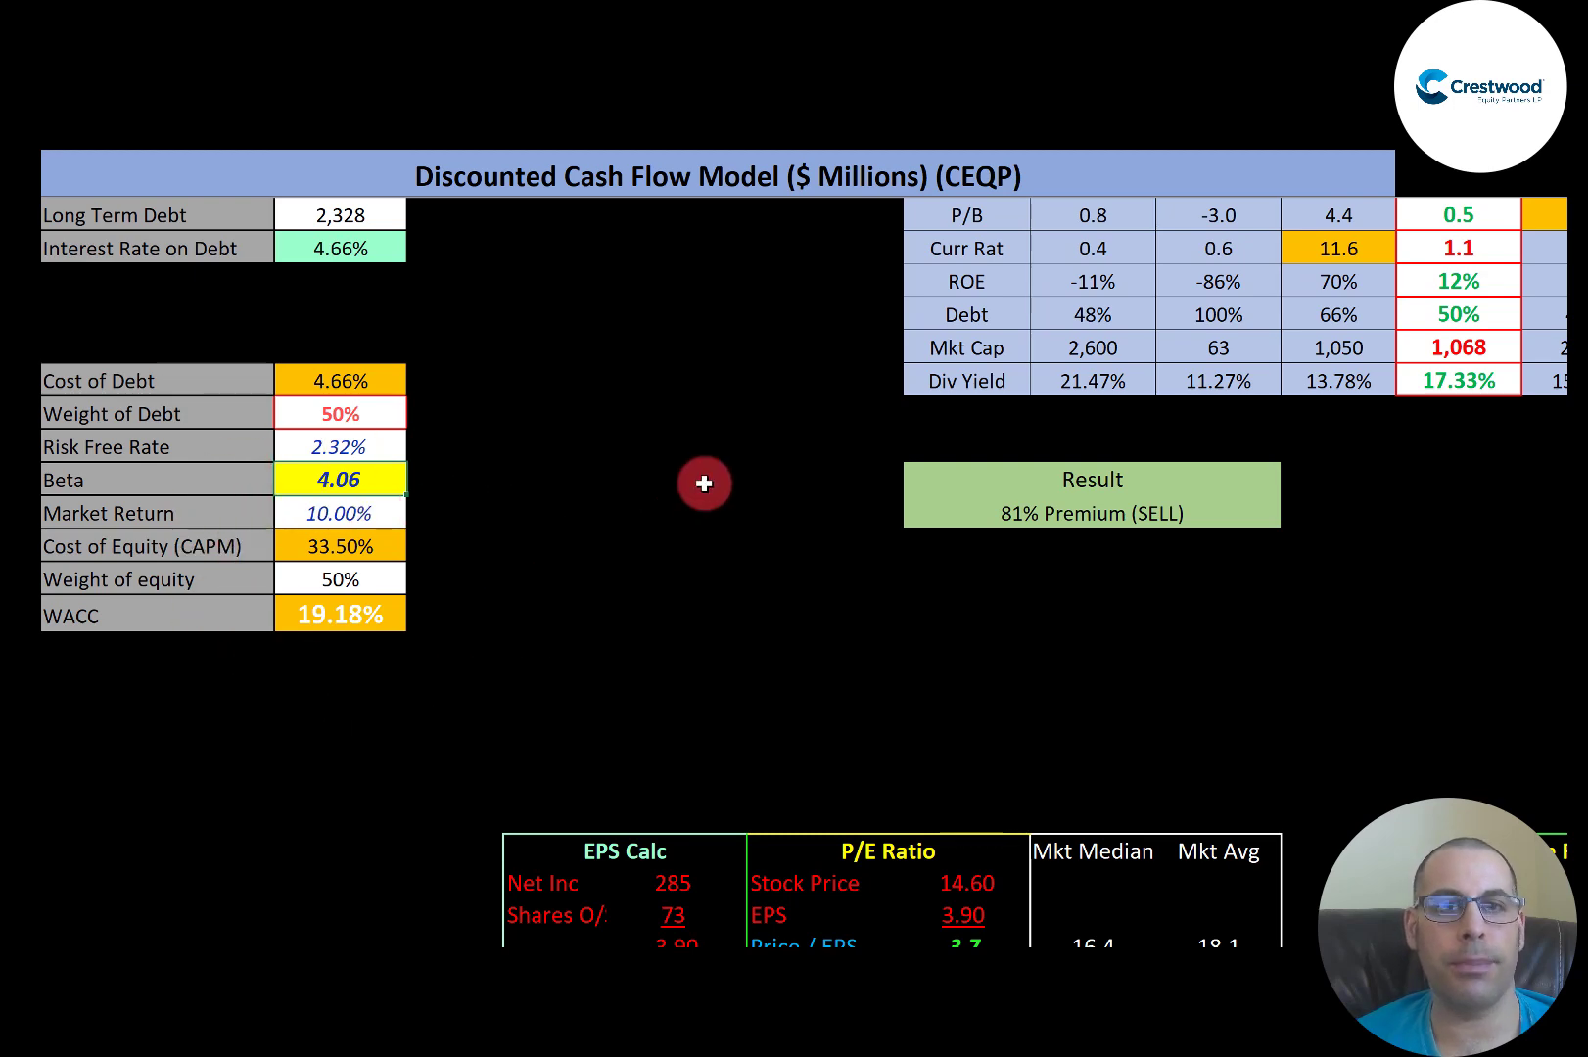
# Return to the top and commit the 73 Shares O/S value so the stock price calculates.
pyautogui.scroll(10, 705, 471)
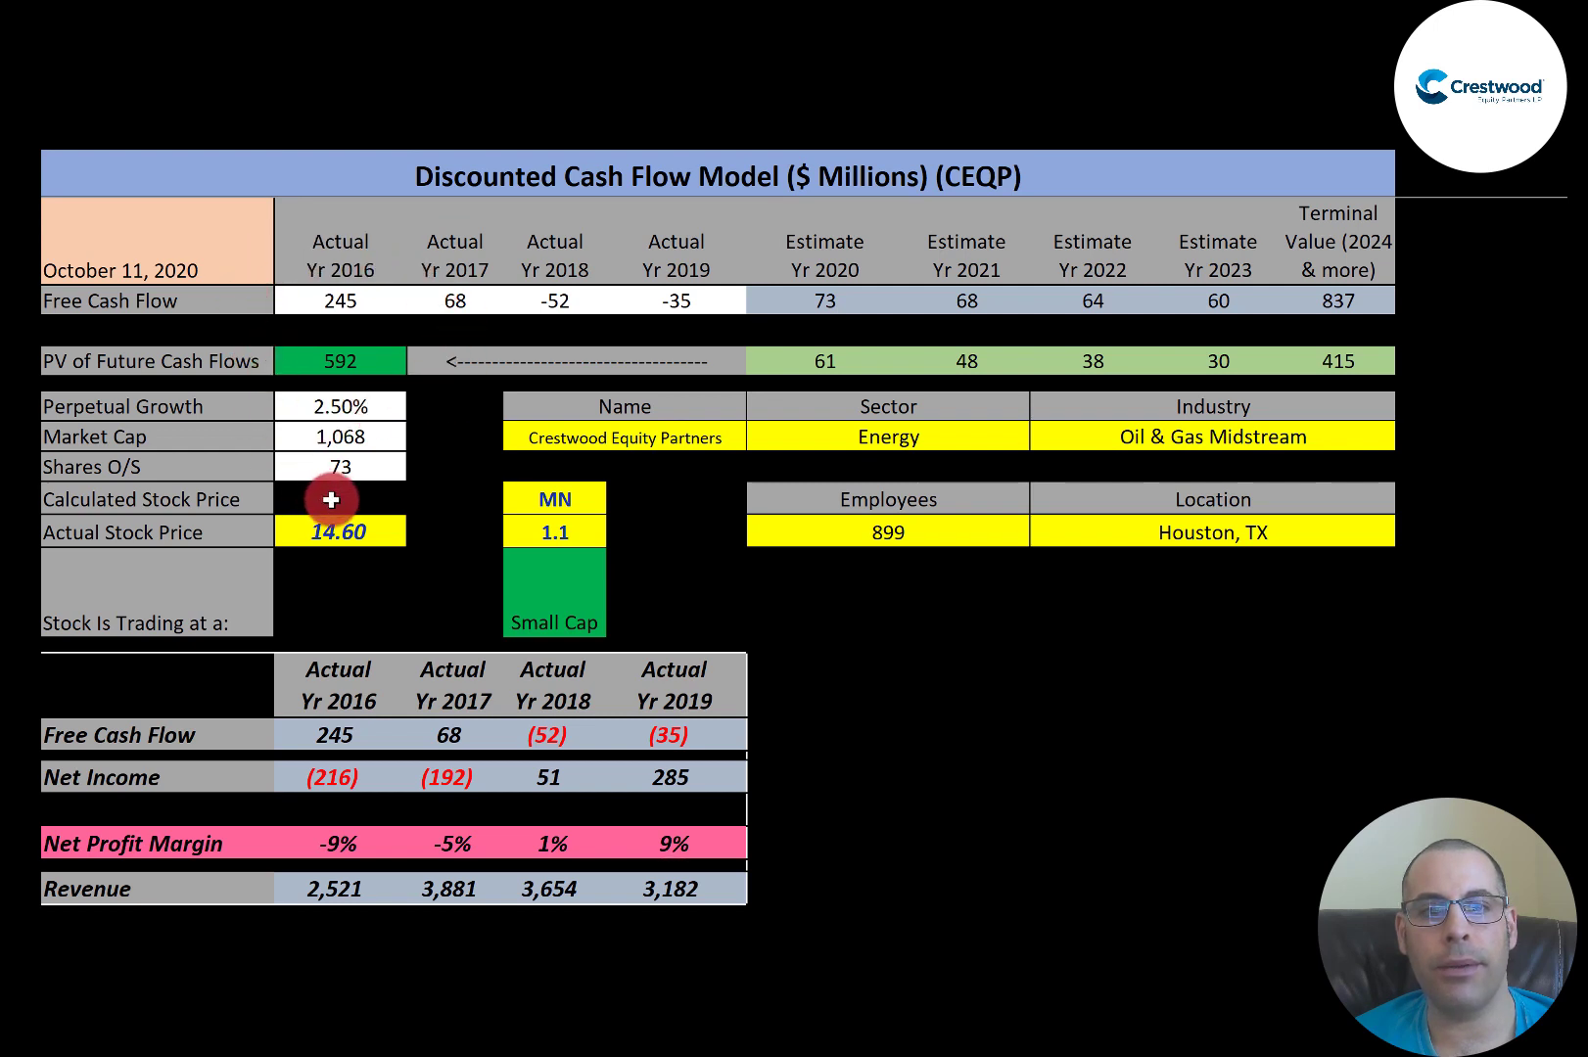
pyautogui.click(328, 464)
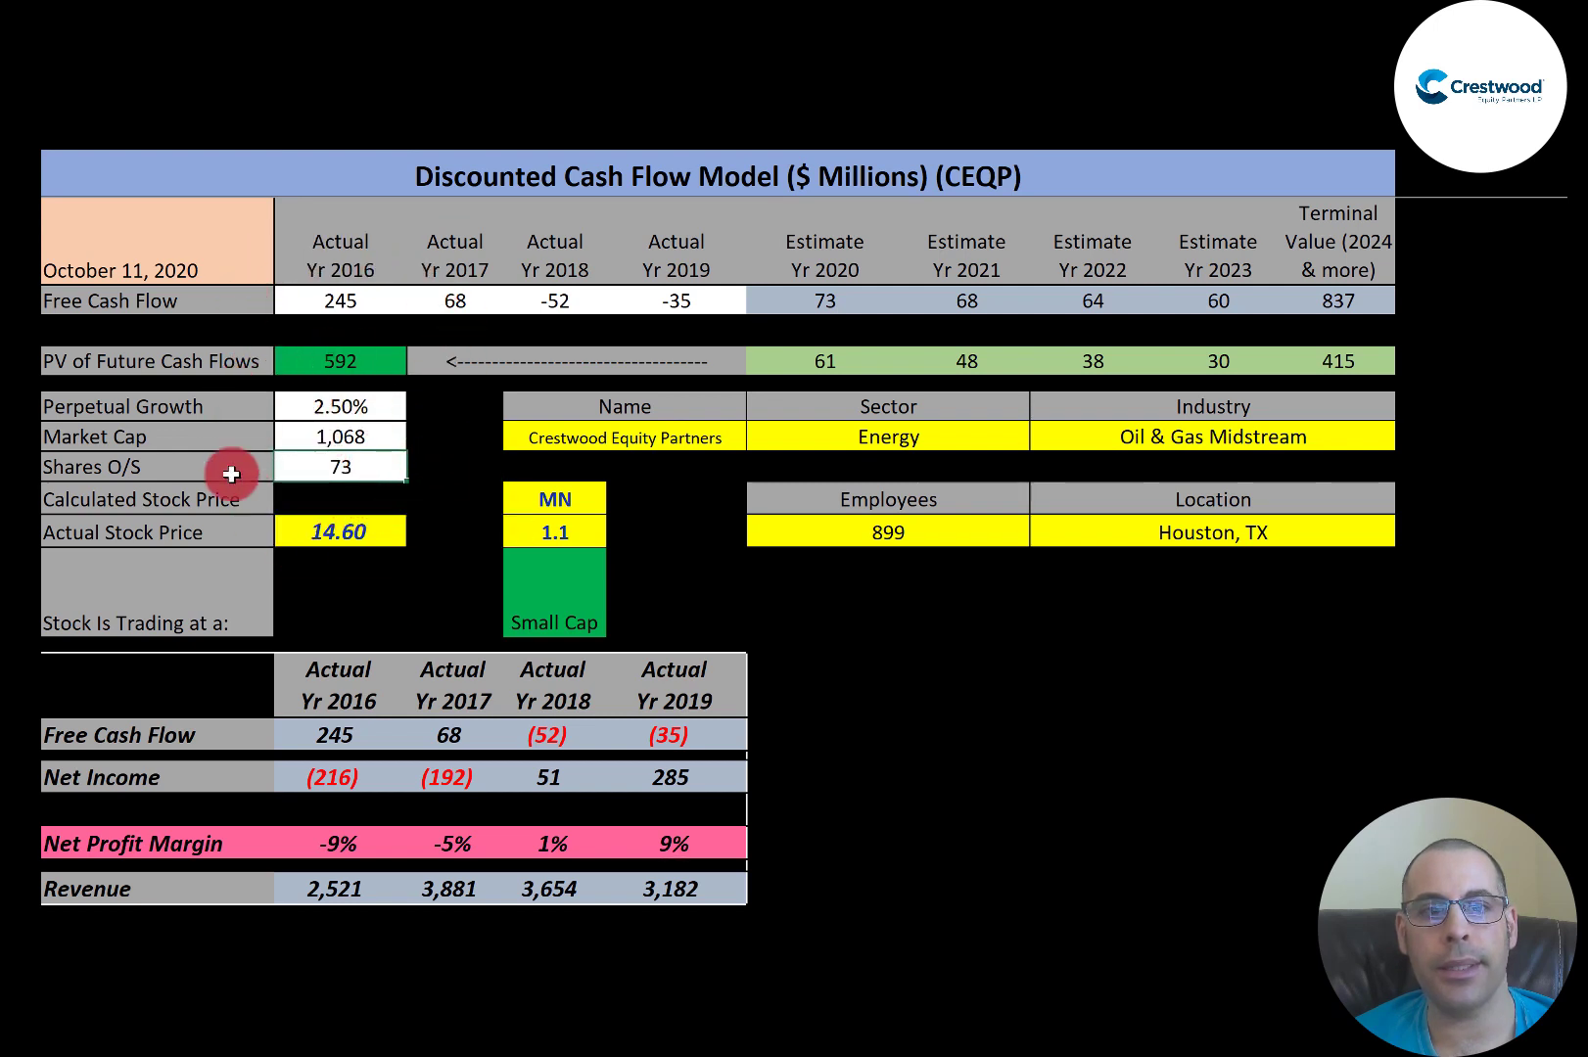
pyautogui.press('Return')
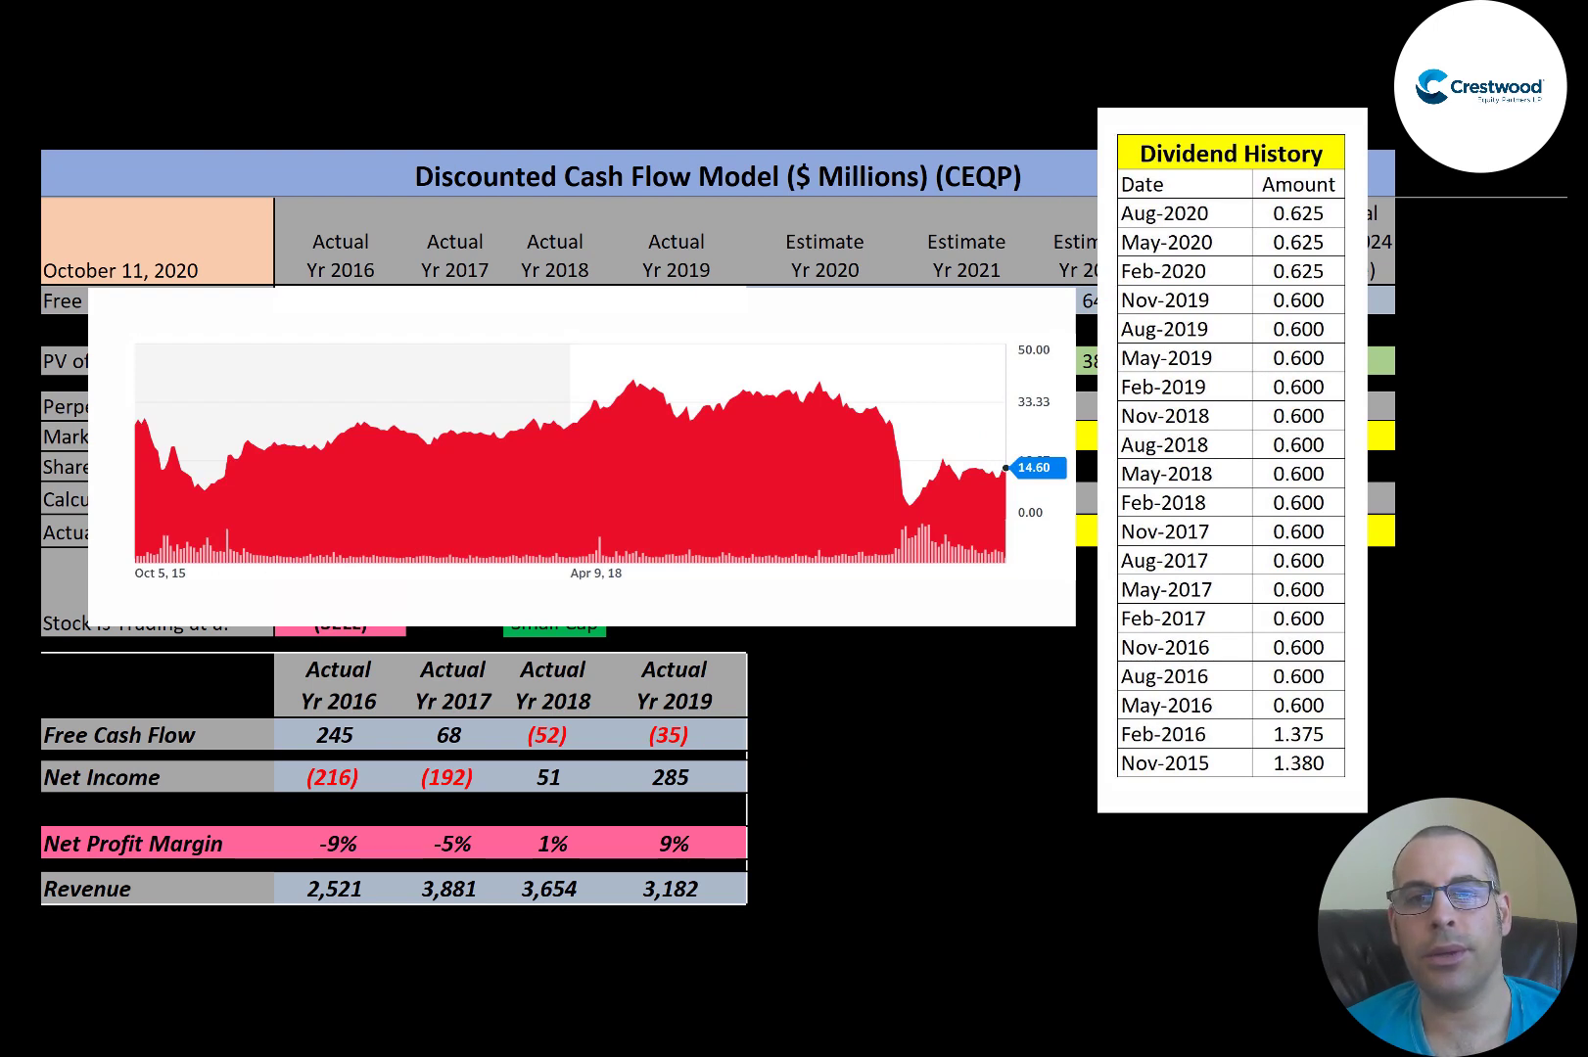
# Deselect the lower table and scroll down to the EPS, P/E, P/S and P/B ratio blocks.
pyautogui.click(157, 685)
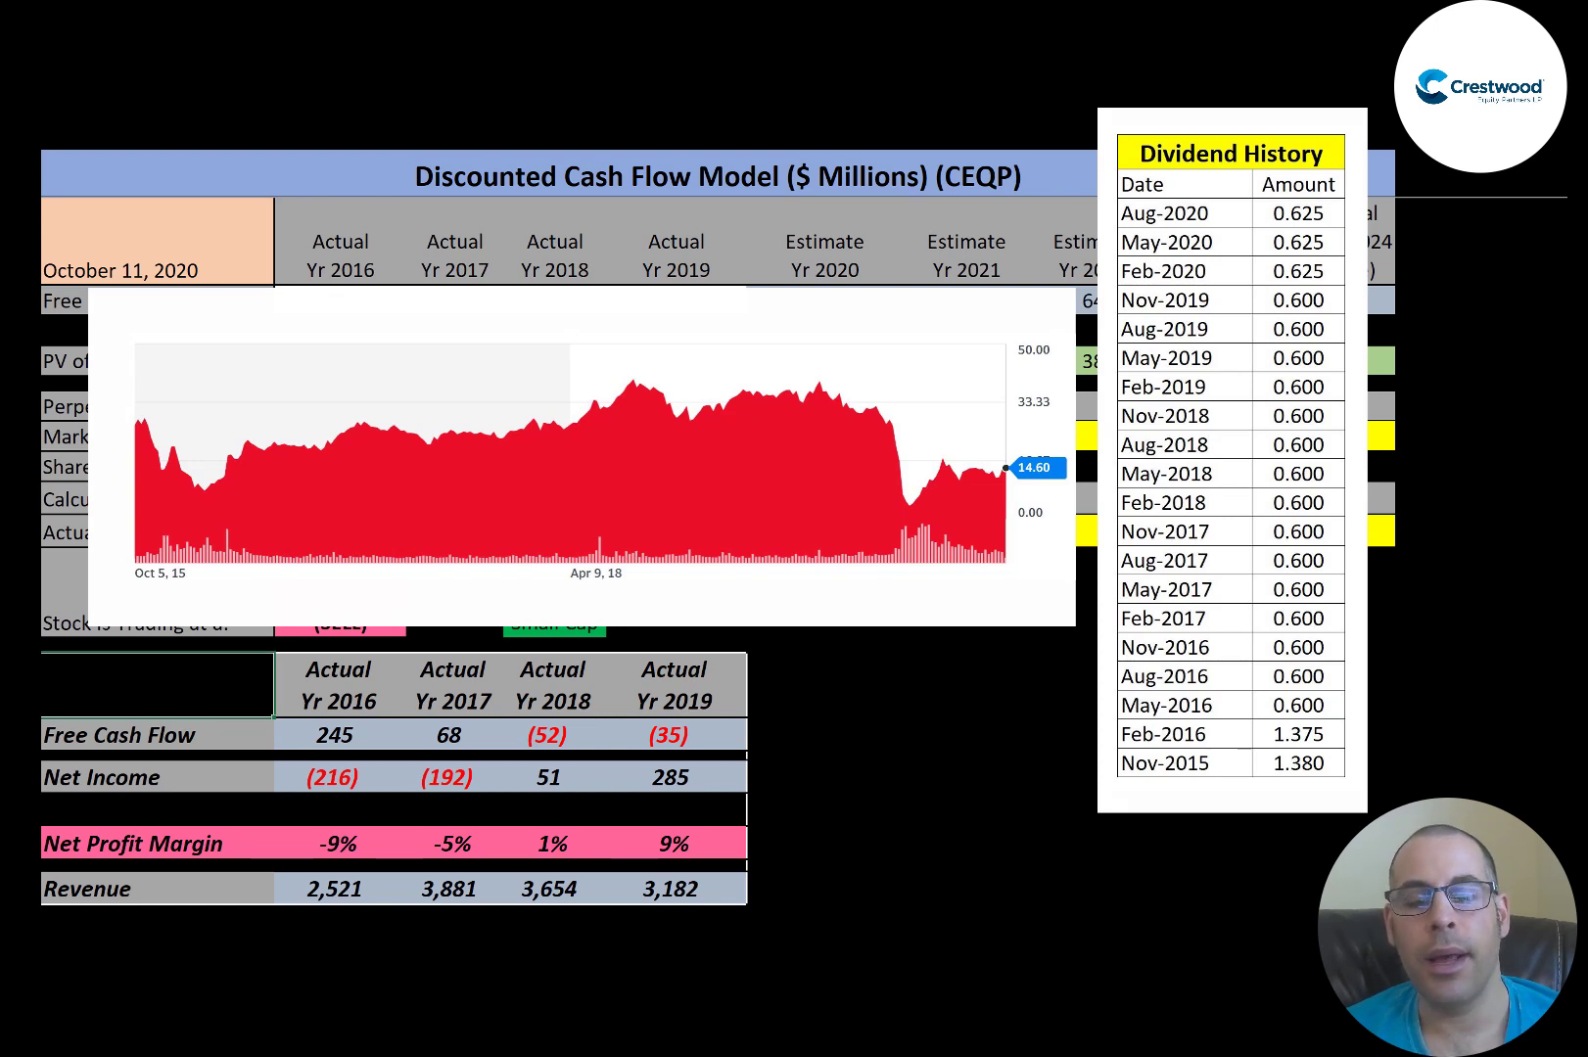
pyautogui.scroll(-15, 795, 366)
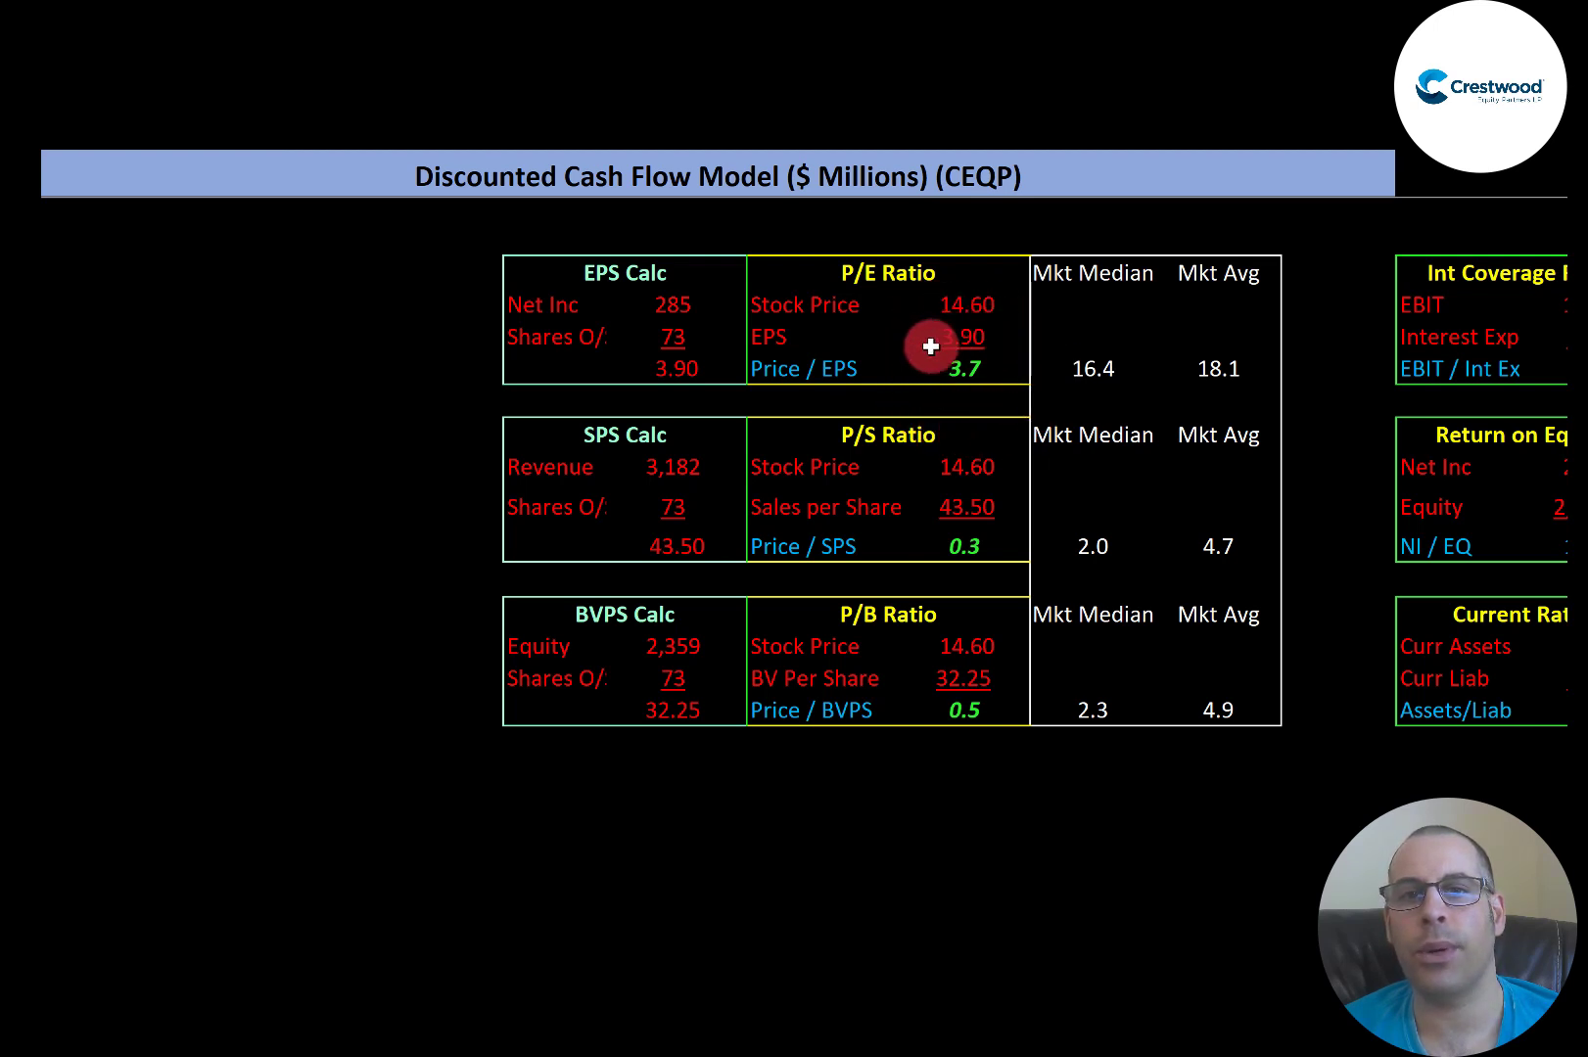
# Scroll through the ratio blocks to interest coverage at 1.8 against the 4.1 market median.
pyautogui.scroll(-1, 1018, 445)
pyautogui.scroll(-1, 1018, 445)
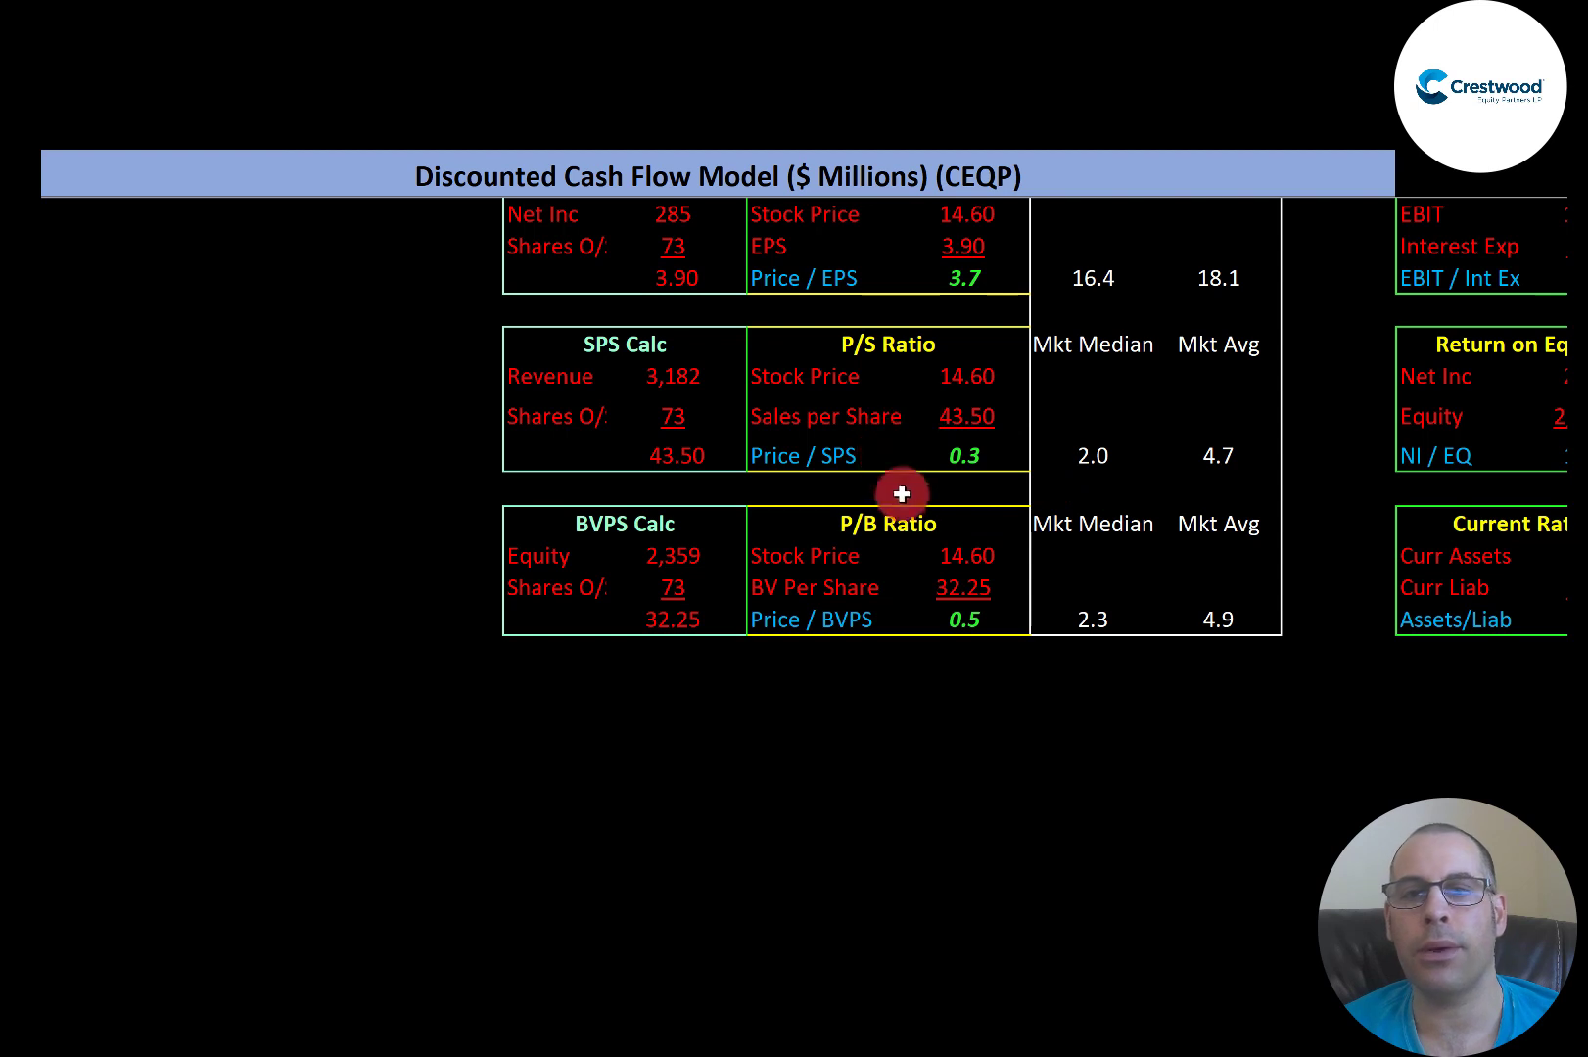
pyautogui.scroll(-1, 951, 462)
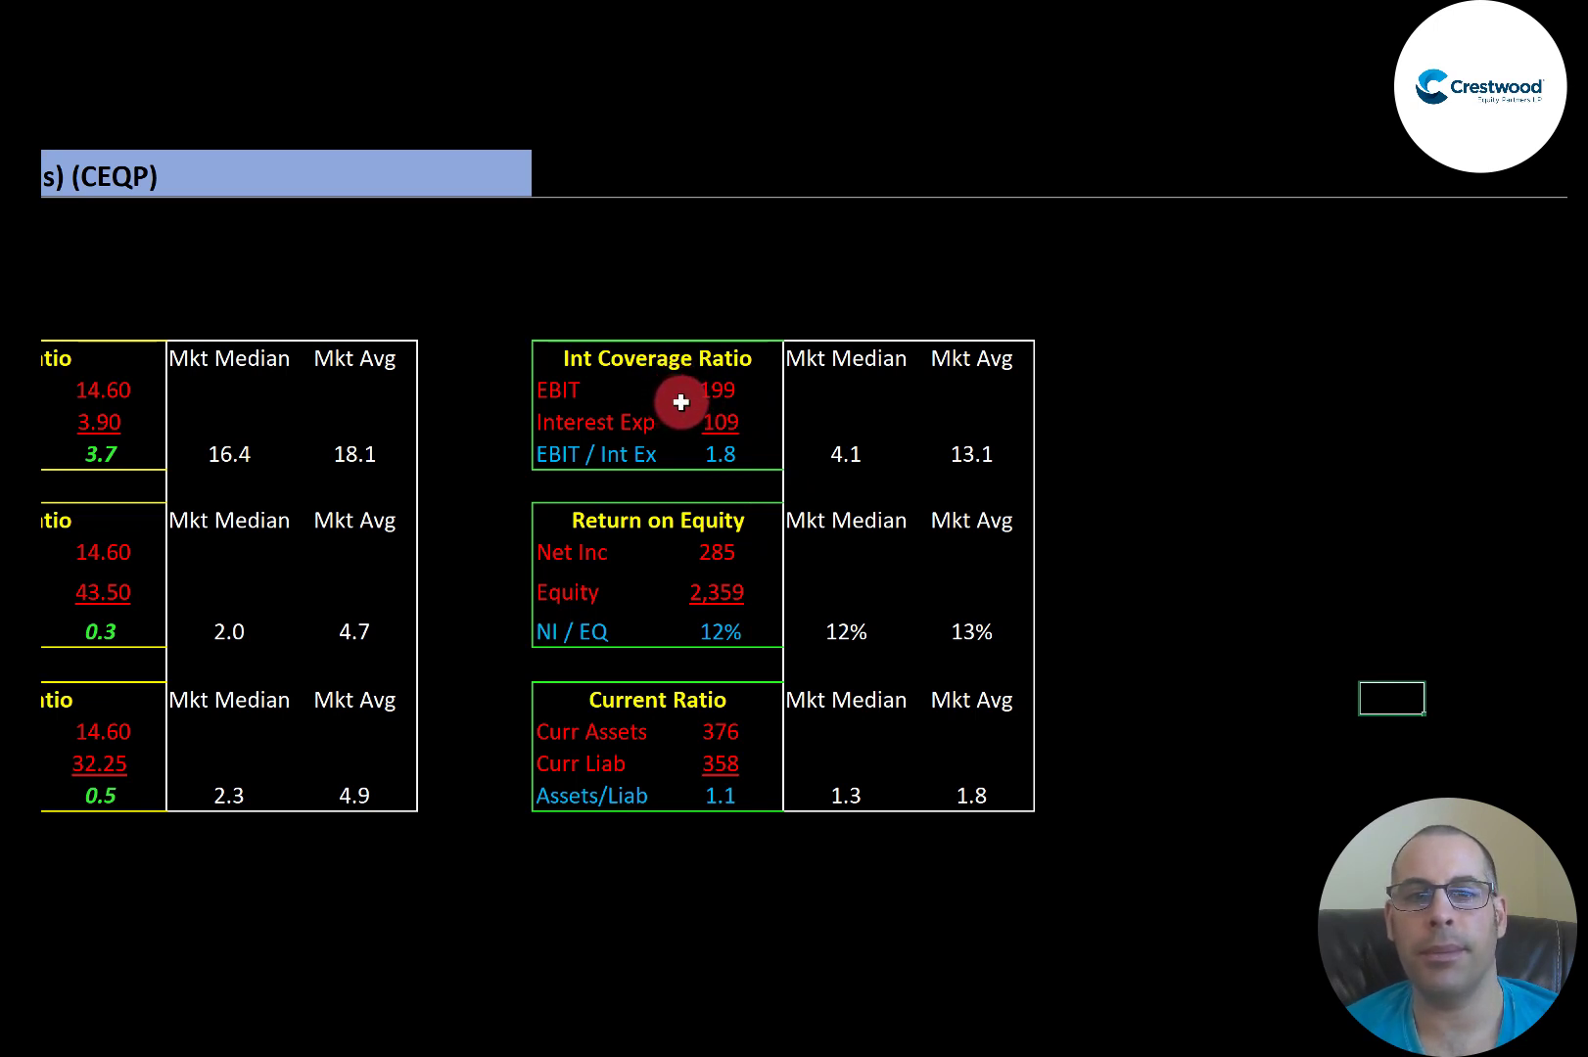
# Scroll to the ROE (12%) and current ratio (1.1) blocks versus market median and average.
pyautogui.scroll(-2, 718, 445)
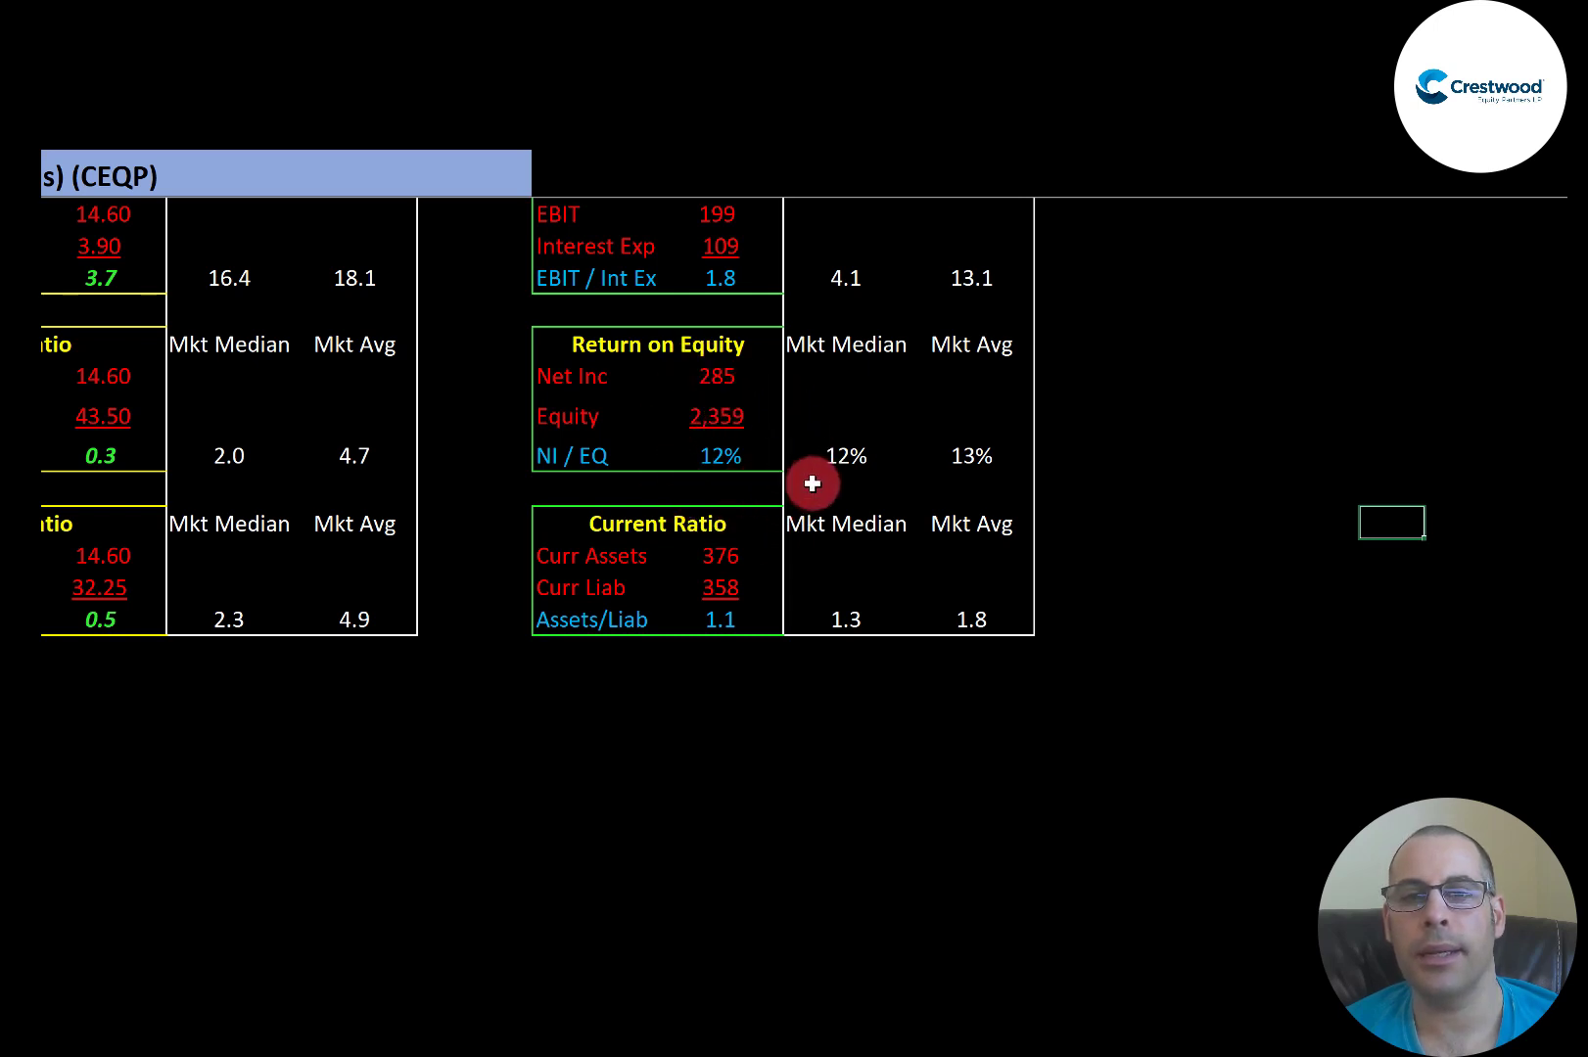
pyautogui.scroll(-1, 740, 554)
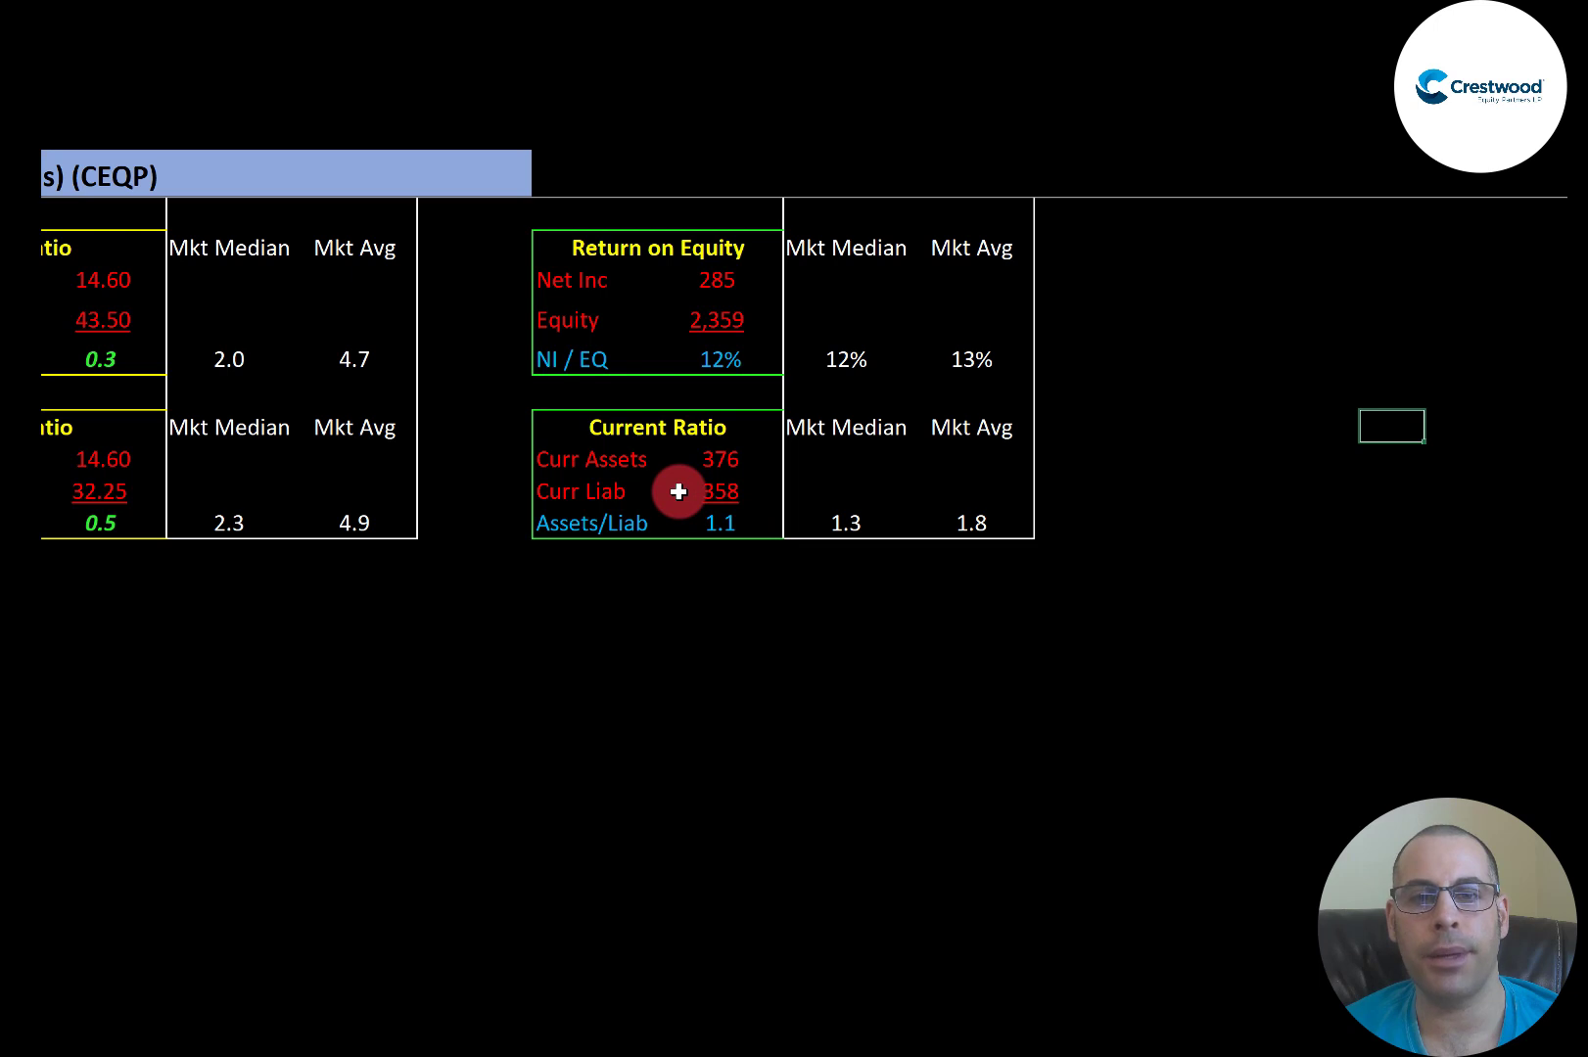
pyautogui.scroll(-3, 679, 492)
# Select the row of midstream peer company names, then the Crestwood column header.
pyautogui.click(294, 550)
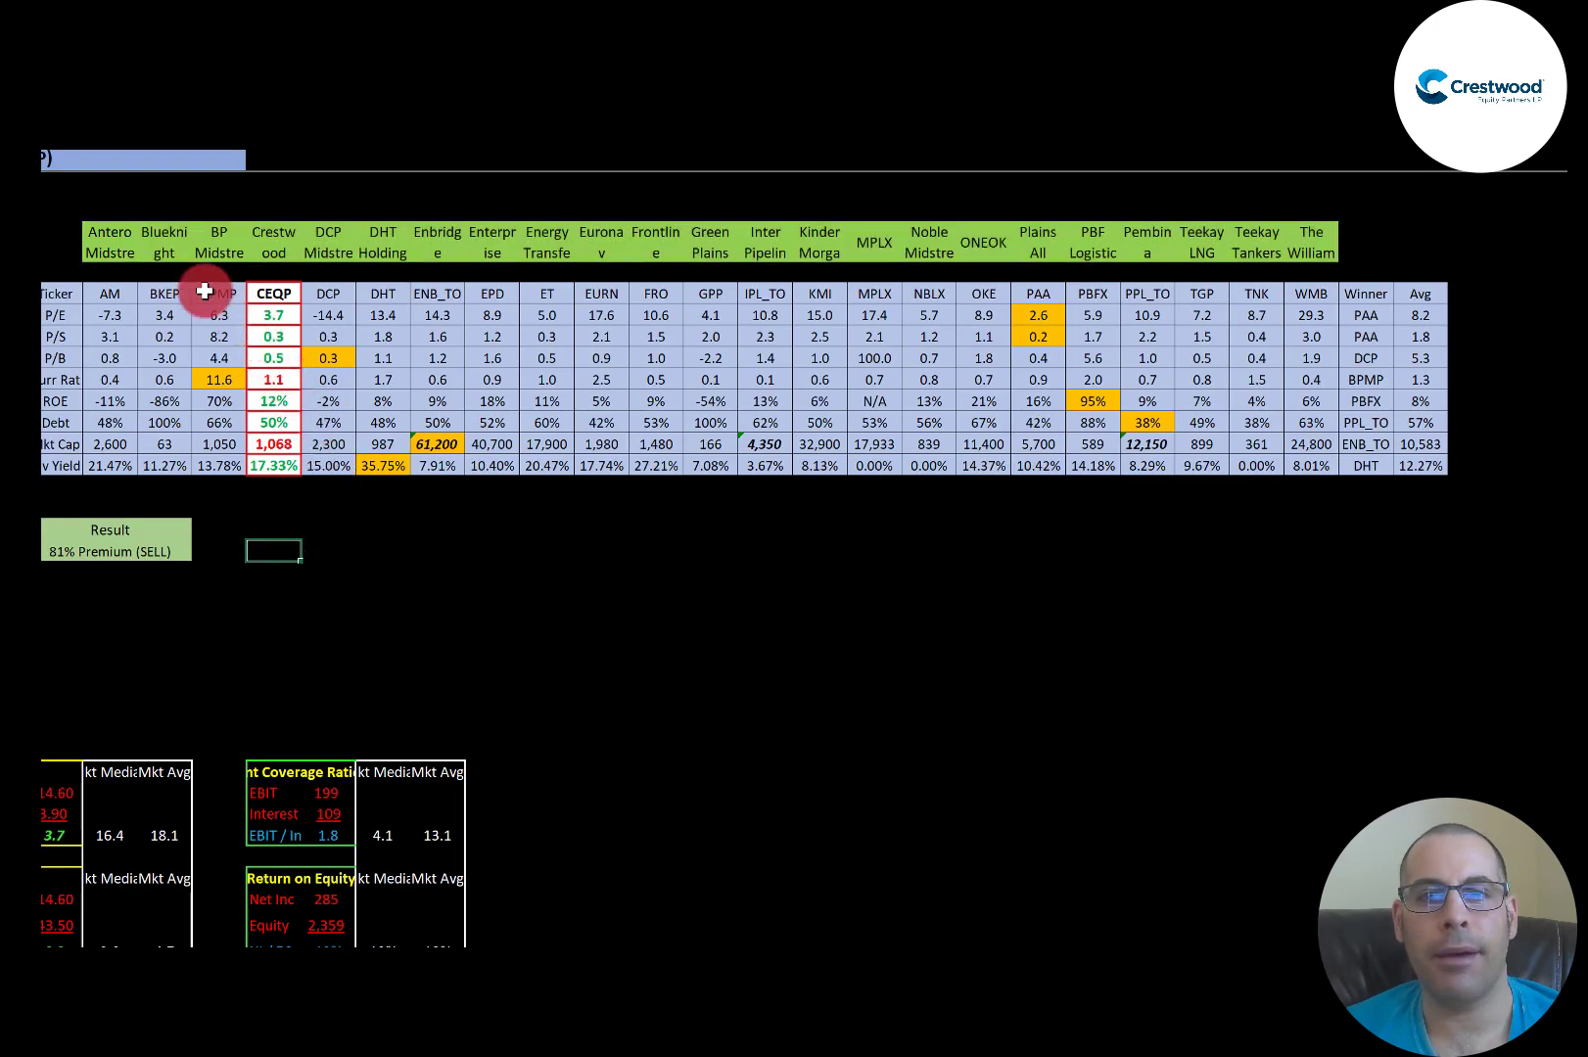
pyautogui.moveTo(118, 232); pyautogui.dragTo(1322, 241)
pyautogui.click(274, 245)
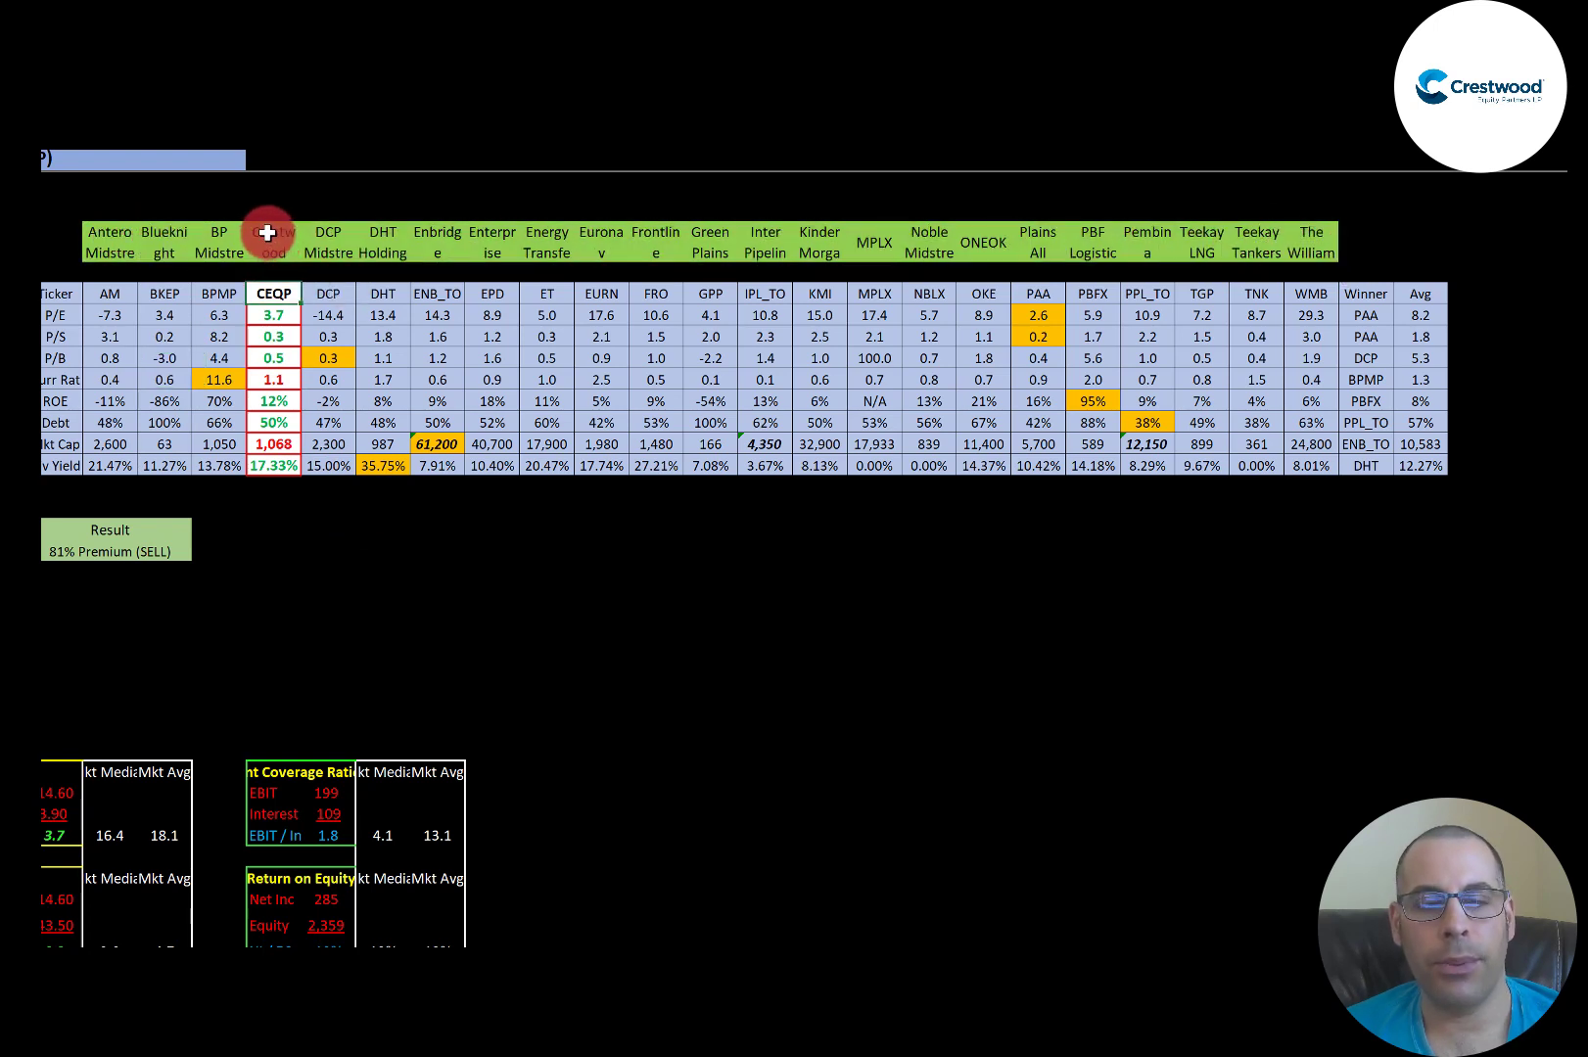